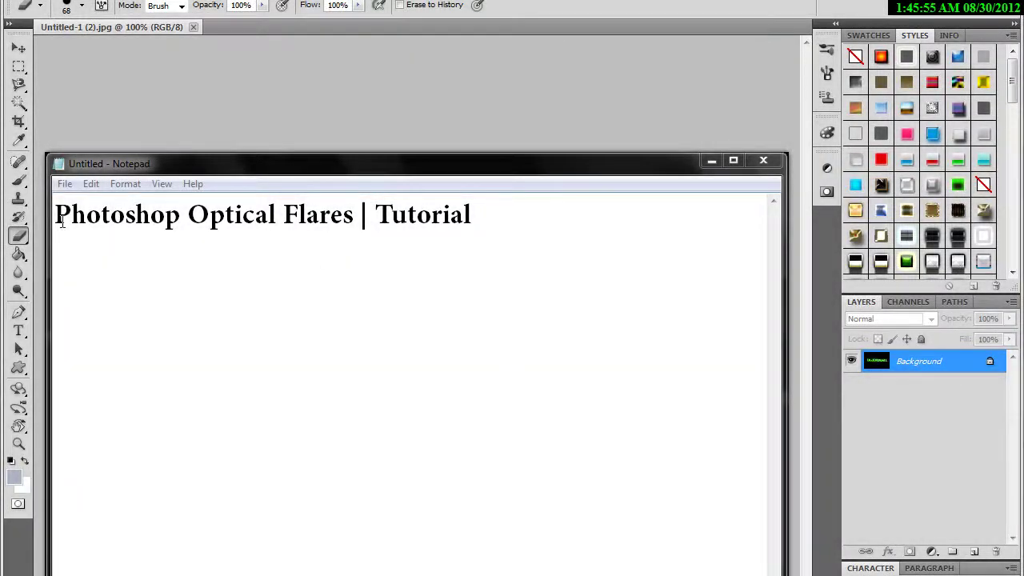
Step: Put away the Notepad tutorial title note and switch Photoshop to the Move tool
drag(62, 223, 503, 228)
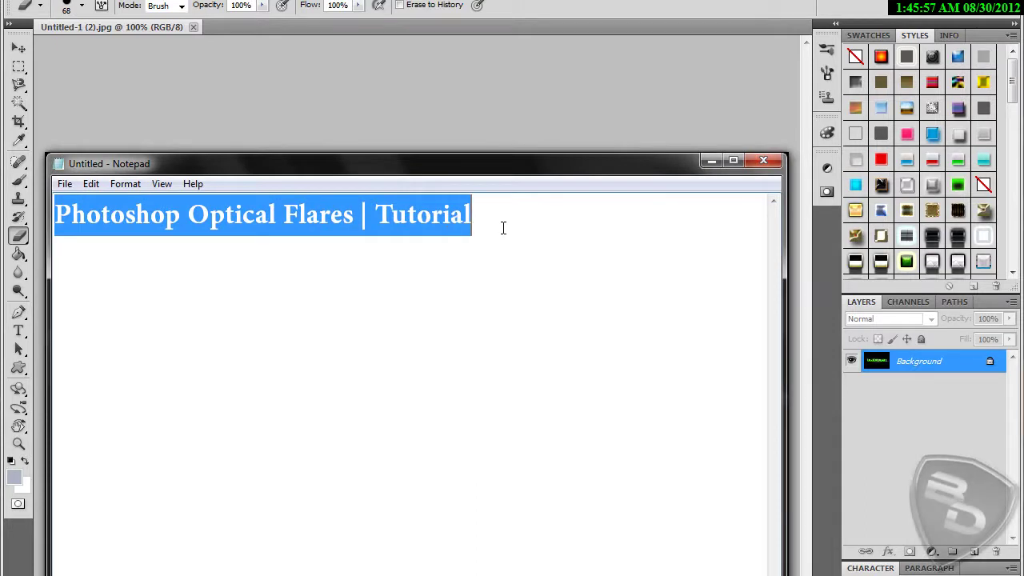
click(711, 161)
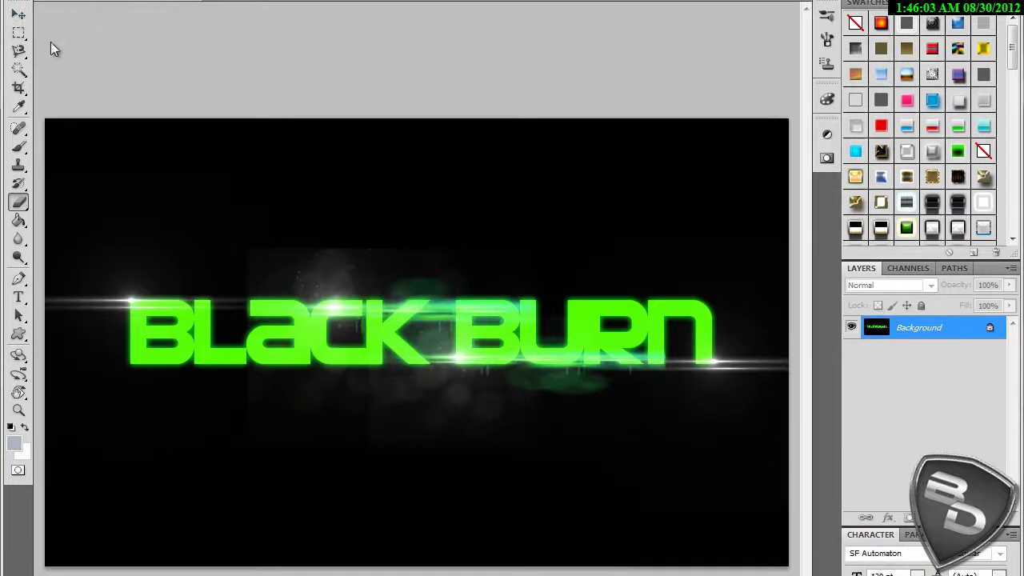
click(18, 14)
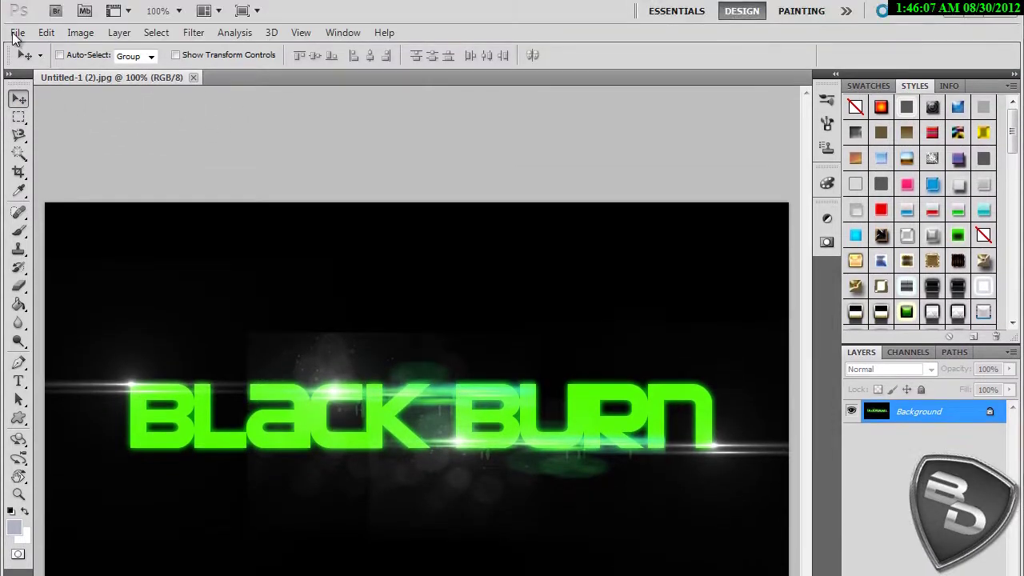
Step: Create a new white RGB document 930 × 560 pixels at 72 ppi
click(17, 33)
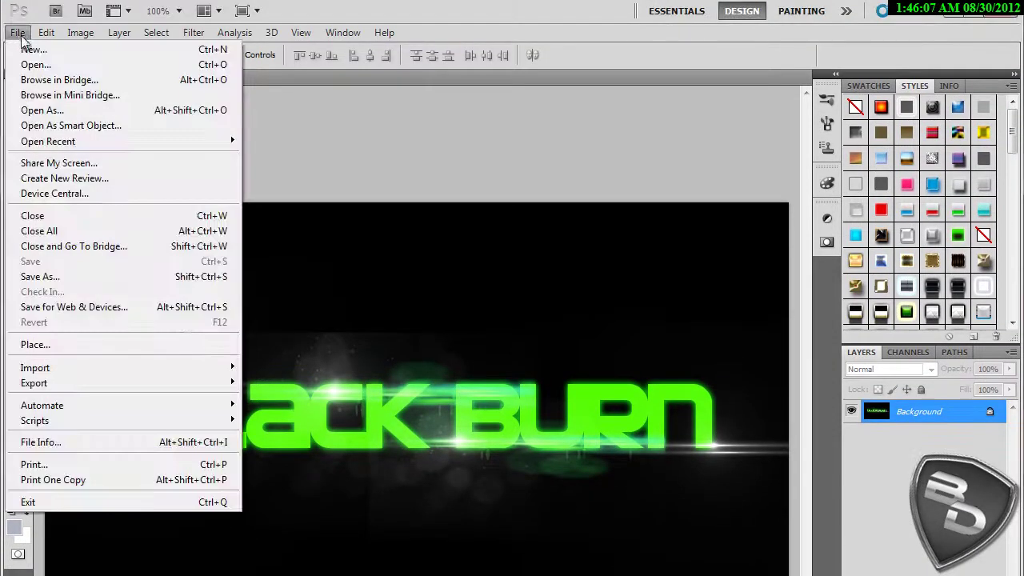
key(Escape)
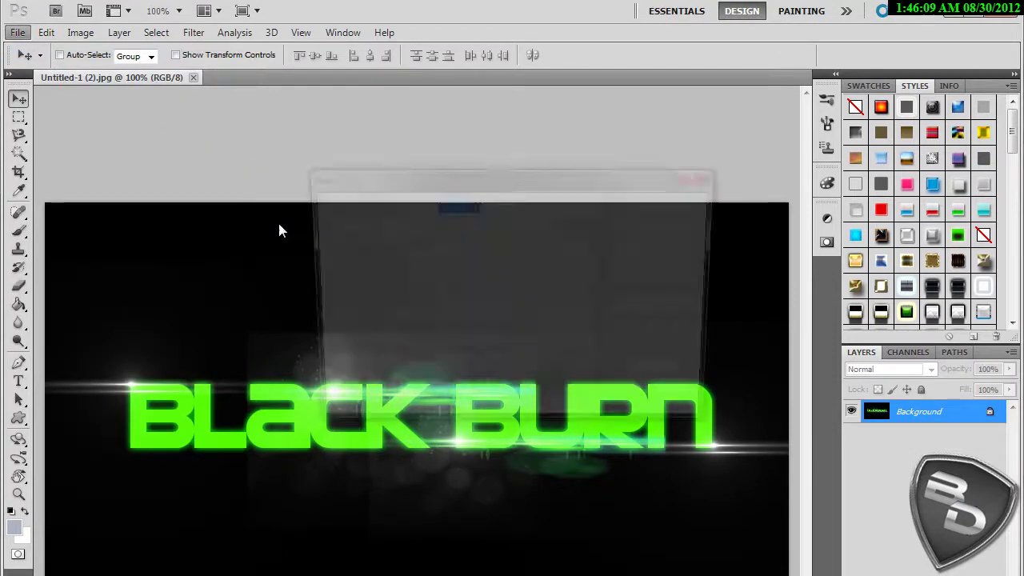
double_click(458, 270)
key(BackSpace)
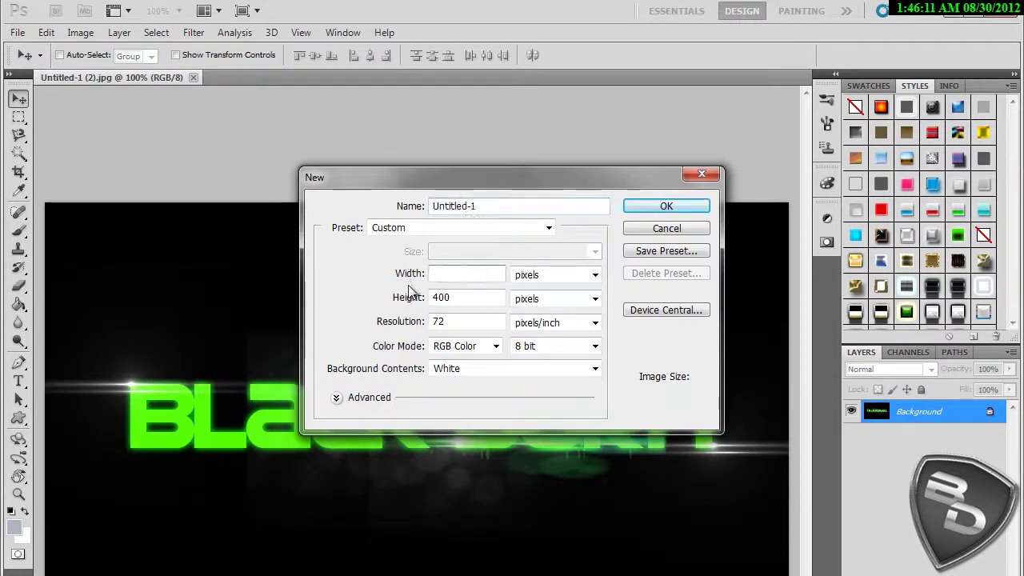
text(930)
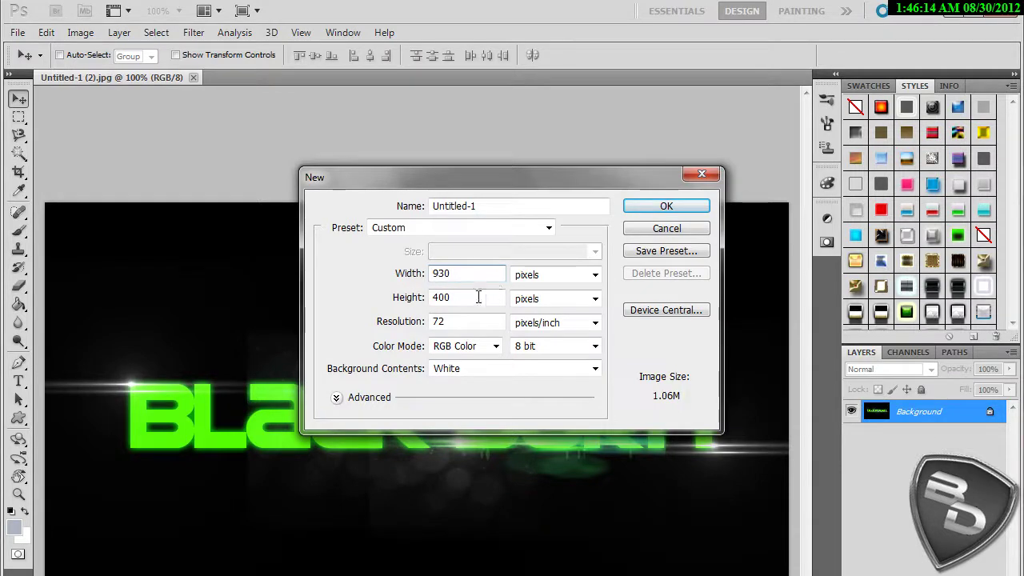
double_click(448, 297)
key(BackSpace)
text(560)
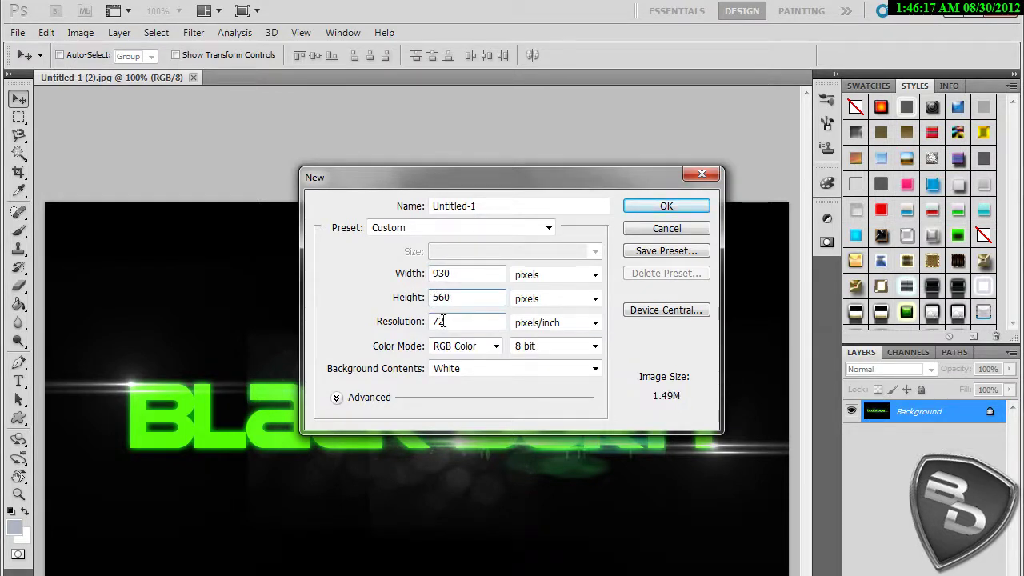
click(680, 207)
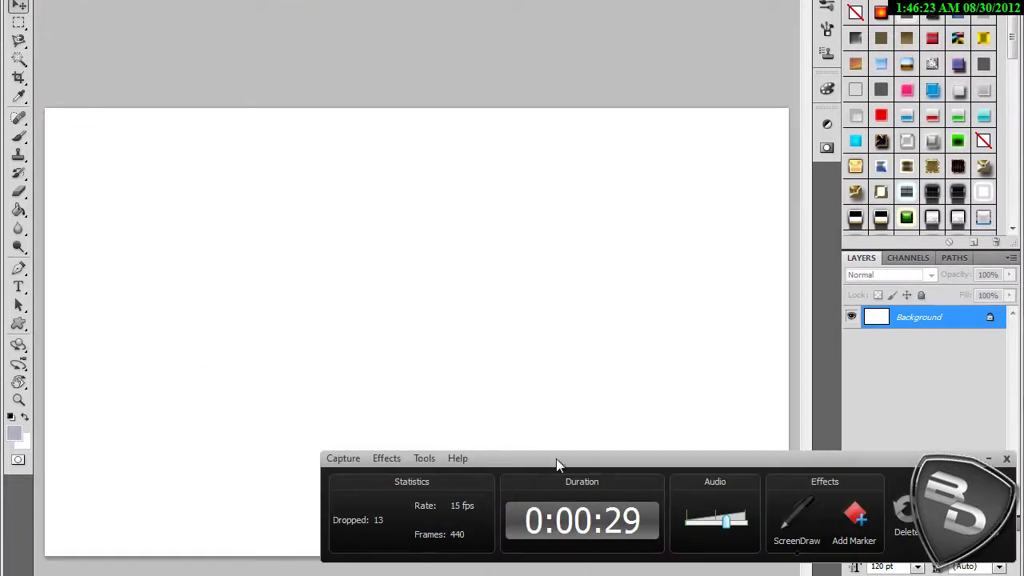
Step: Set the foreground colour to black (#000000) and paint-bucket fill the canvas with it
click(20, 435)
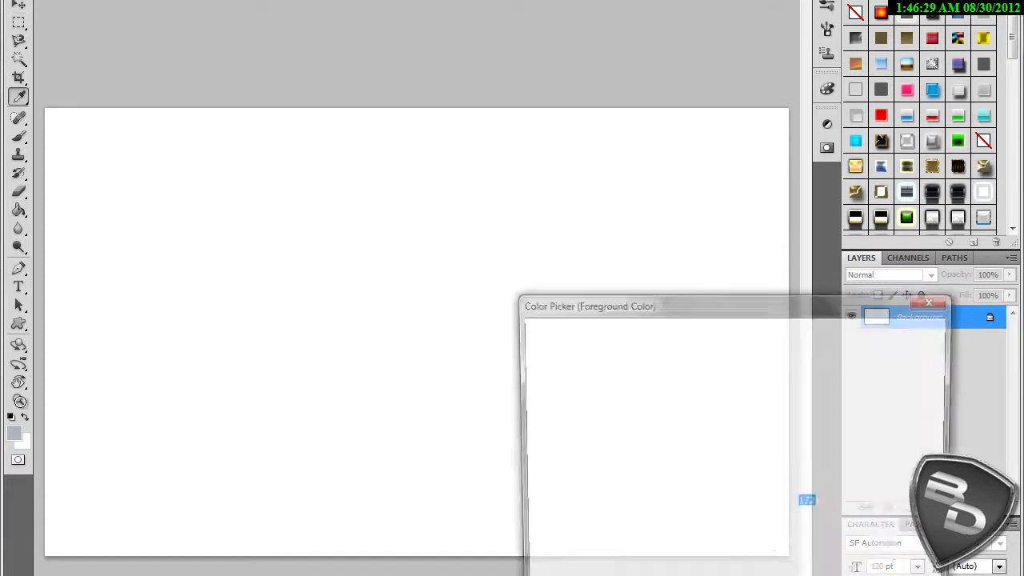
click(725, 546)
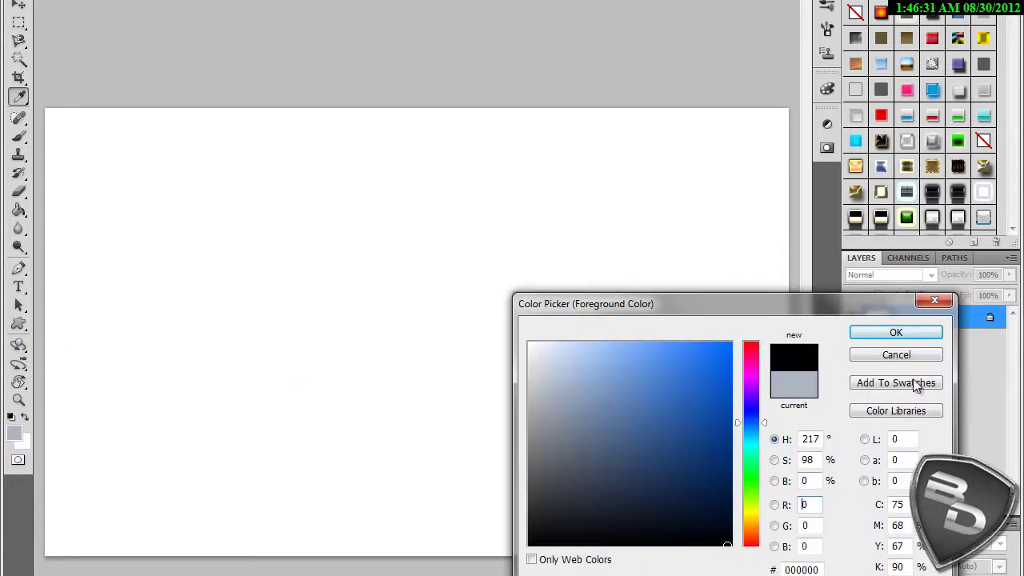
click(896, 332)
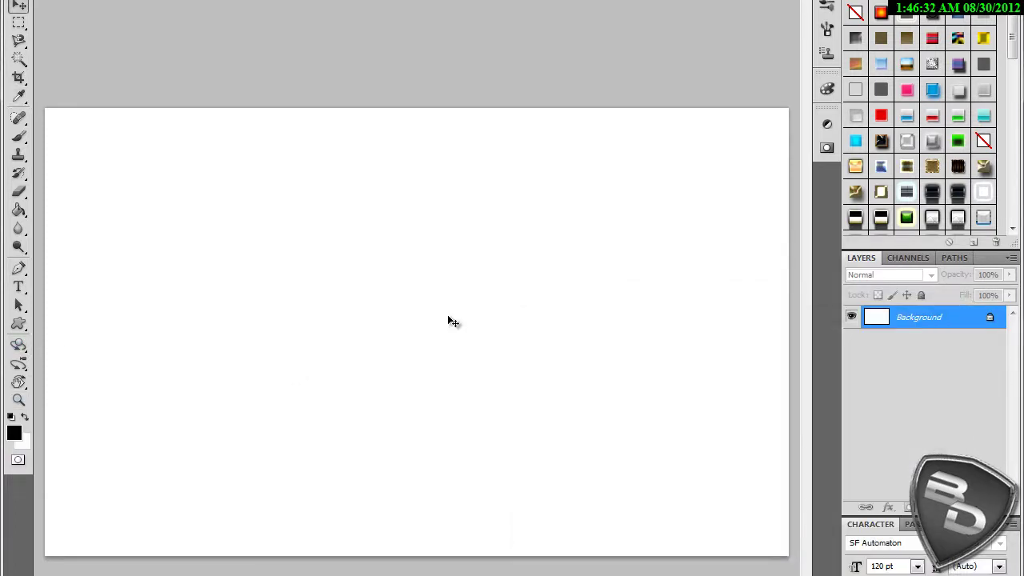
click(19, 210)
click(464, 230)
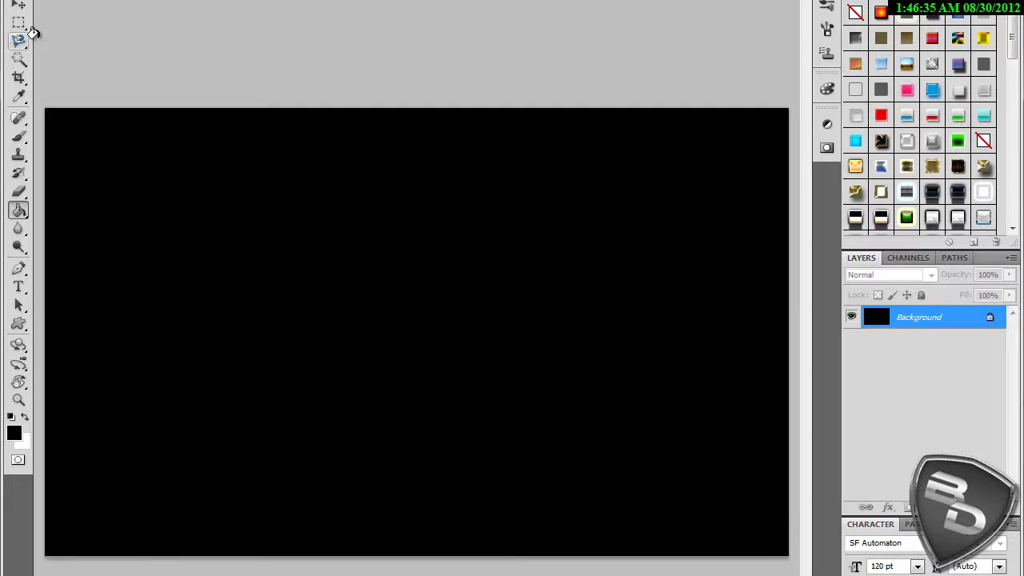
Step: Draw a wide type box across the canvas and commit the 'Black Burn' title text
click(20, 287)
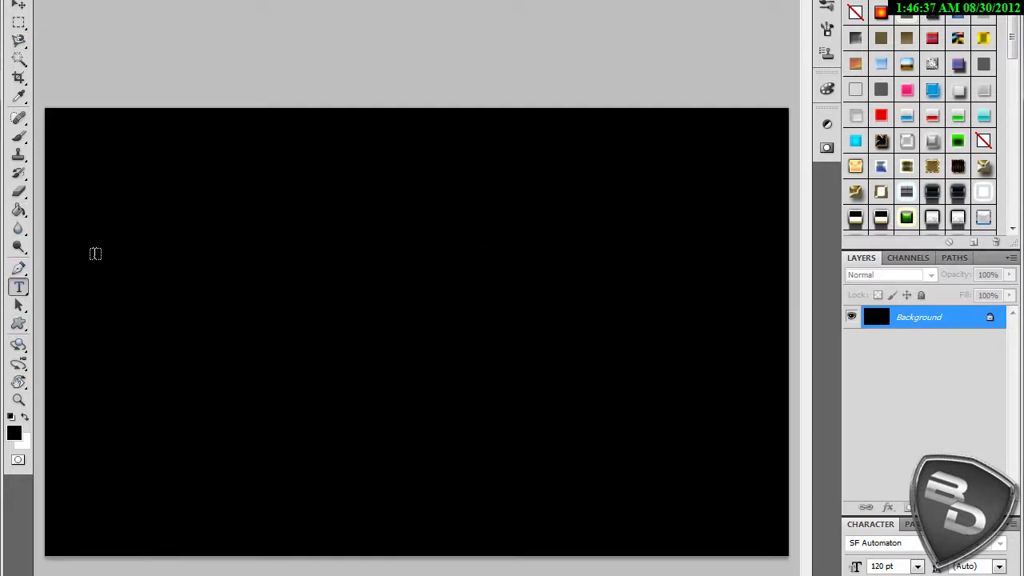
drag(304, 325, 767, 337)
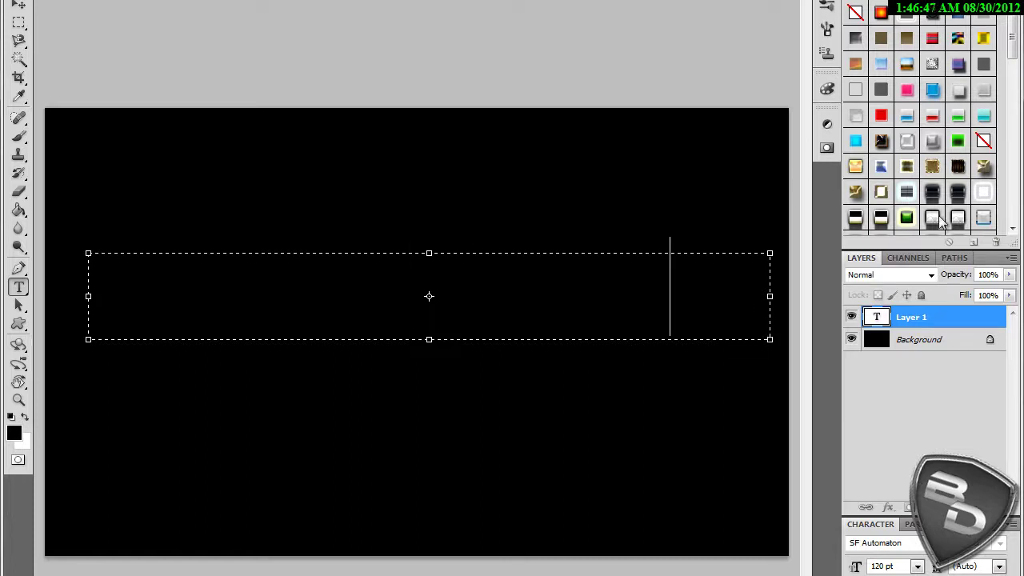
key(ctrl+Return)
Step: Apply a bright green Color Overlay layer style to the 'Black Burn' type layer
right_click(915, 326)
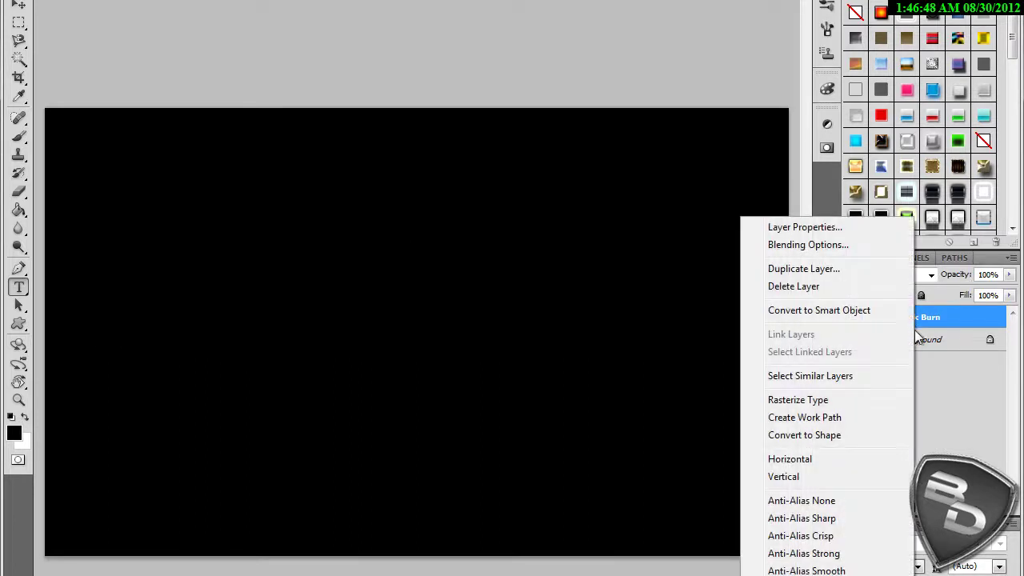
click(820, 247)
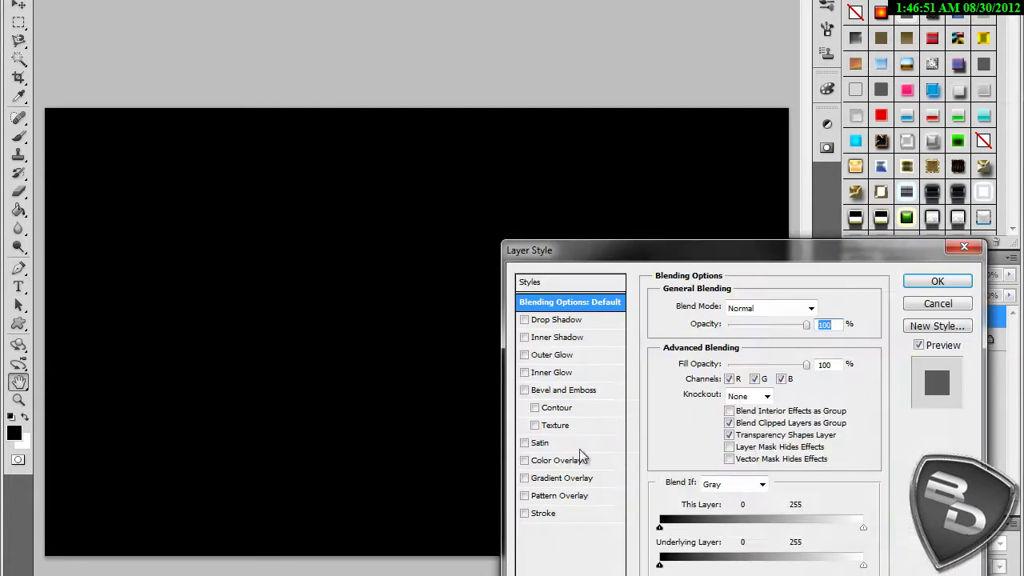
click(525, 443)
click(524, 443)
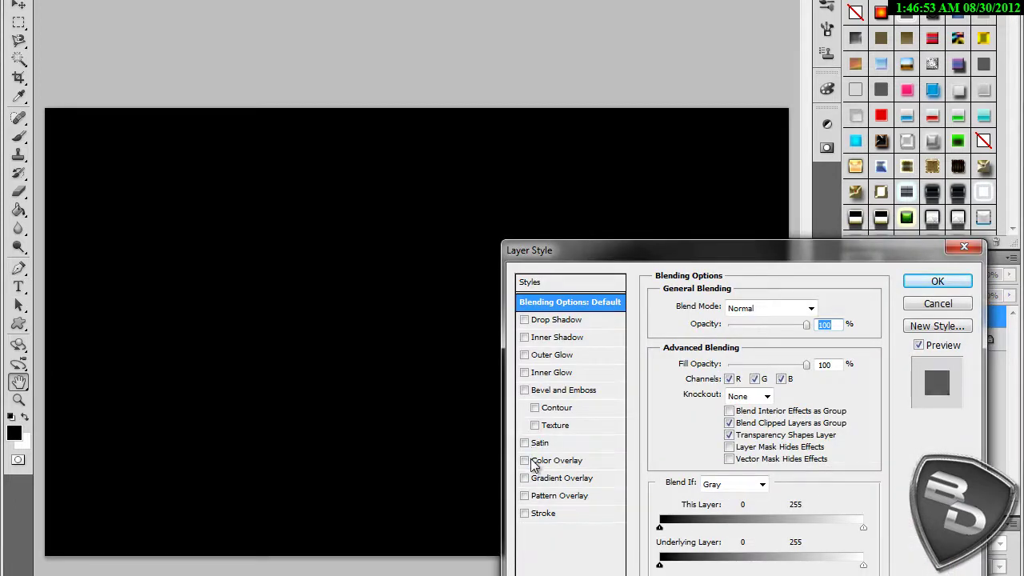
click(525, 460)
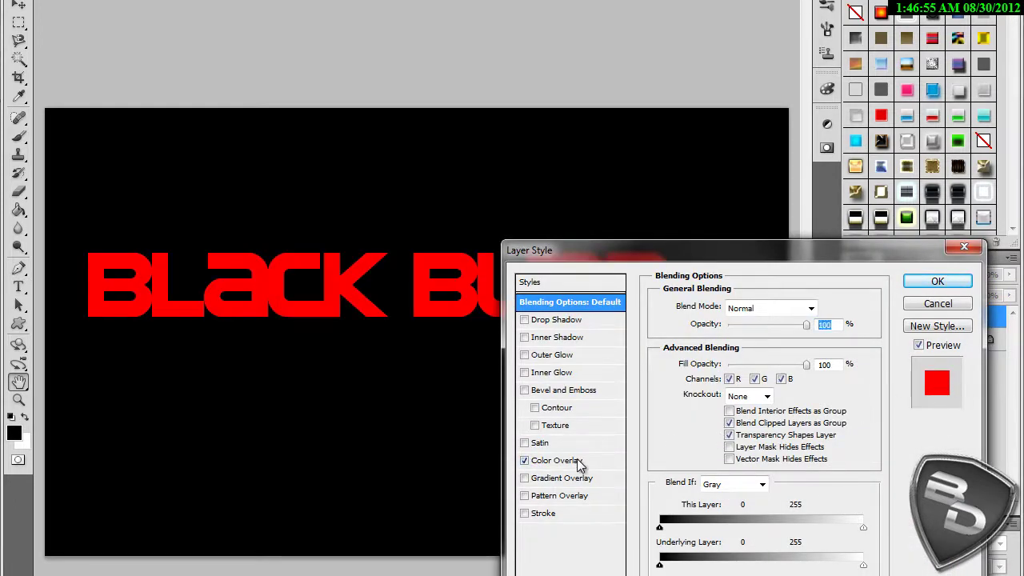
click(560, 461)
click(817, 307)
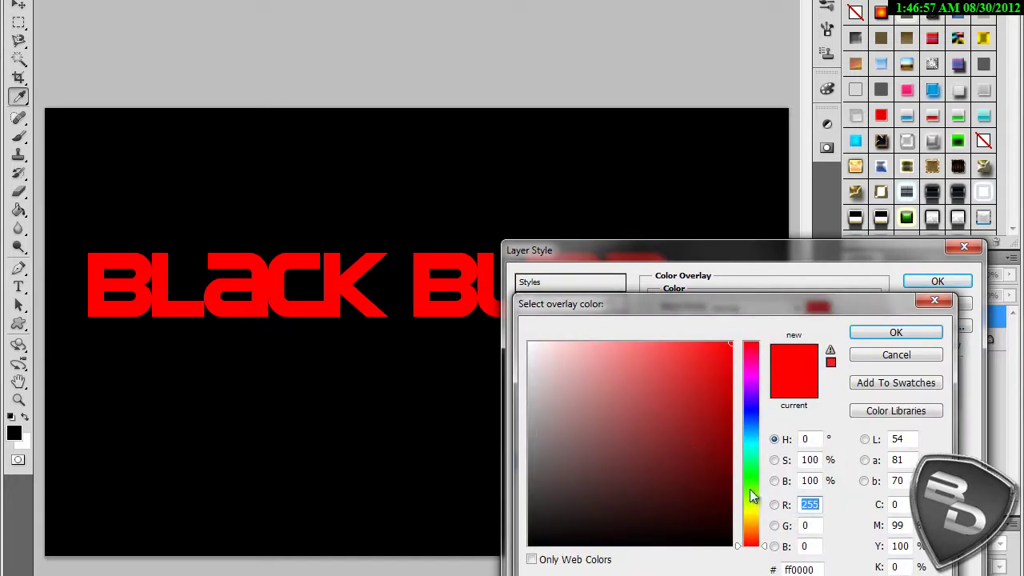
click(751, 489)
click(892, 332)
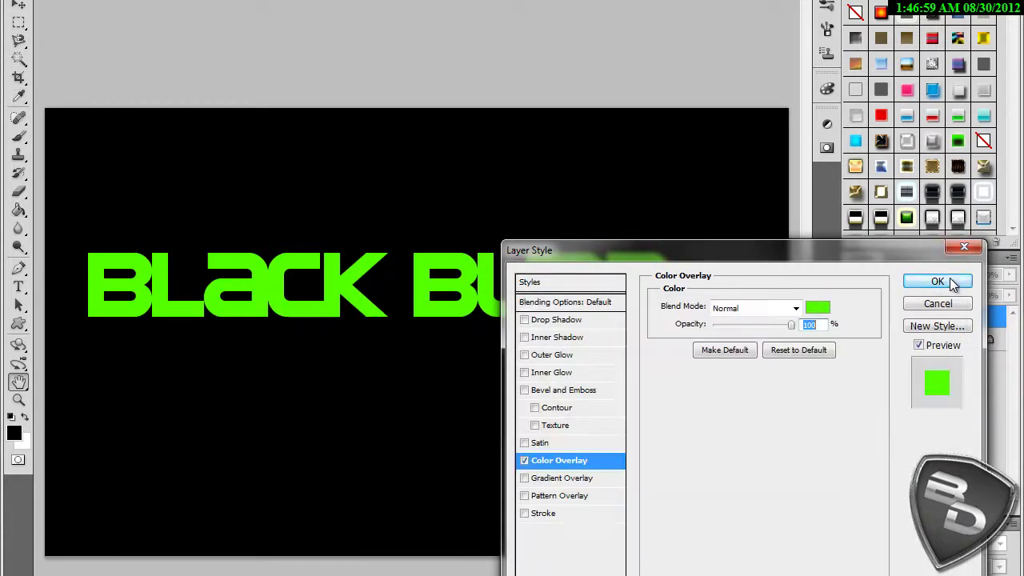
click(938, 281)
Step: Add a light-green Outer Glow to the title layer with 11% spread and 15 px size
right_click(908, 317)
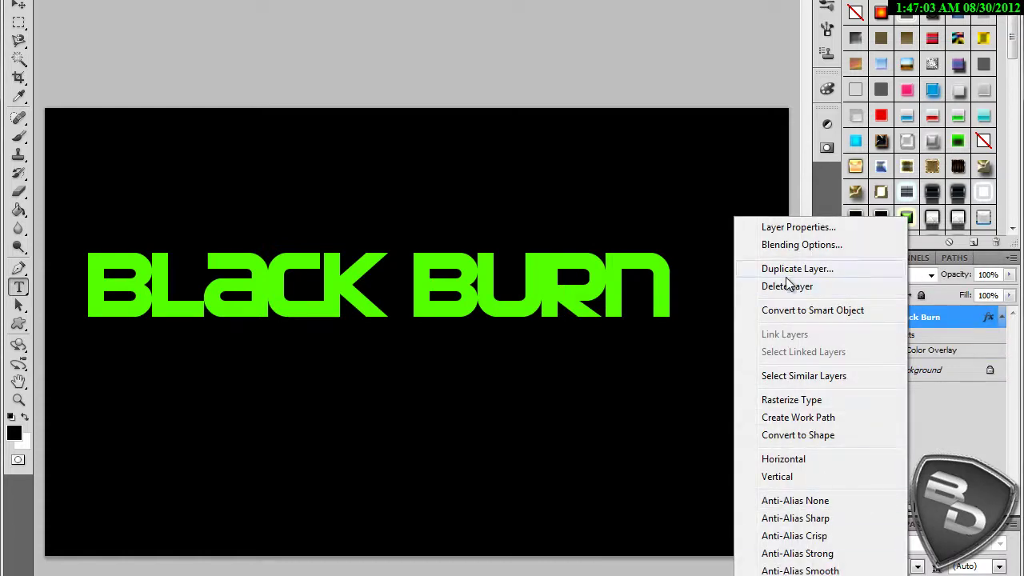
click(789, 245)
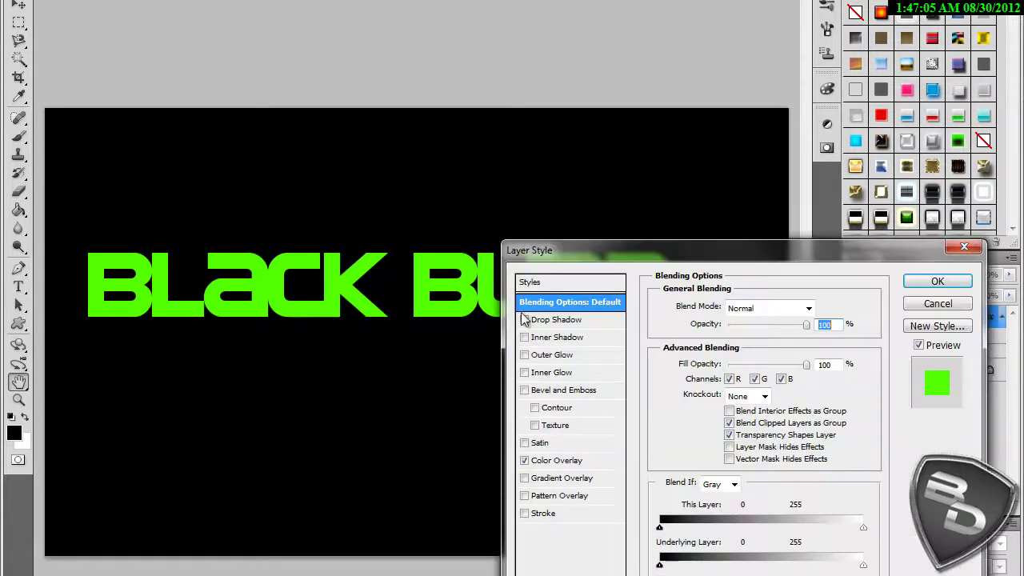
click(524, 354)
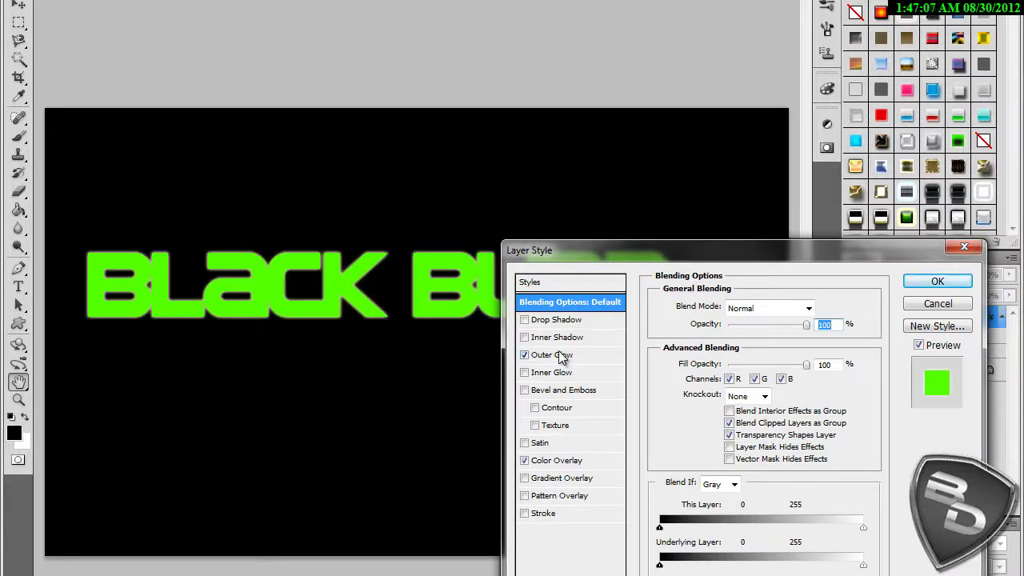
click(563, 356)
click(693, 359)
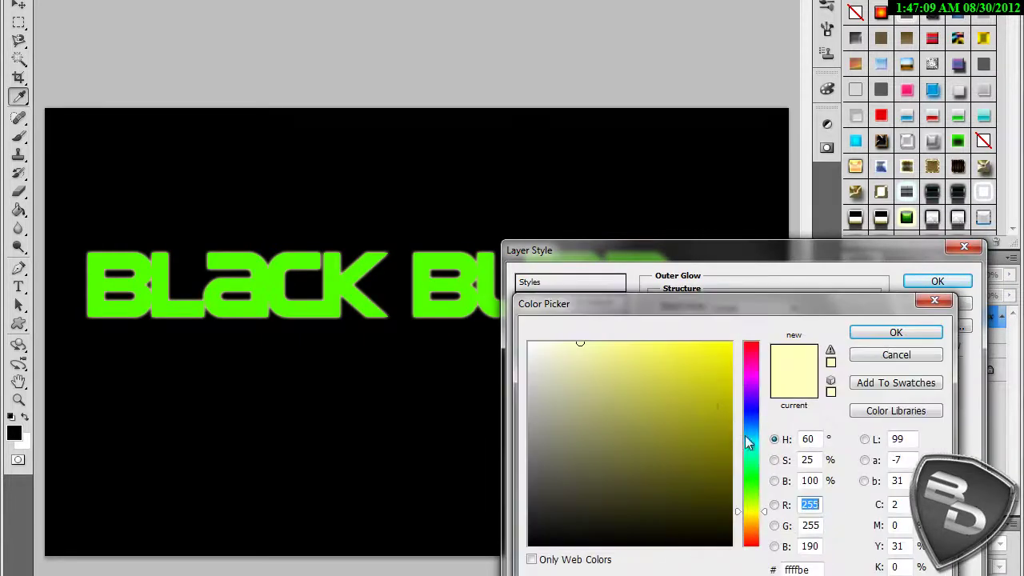
click(754, 488)
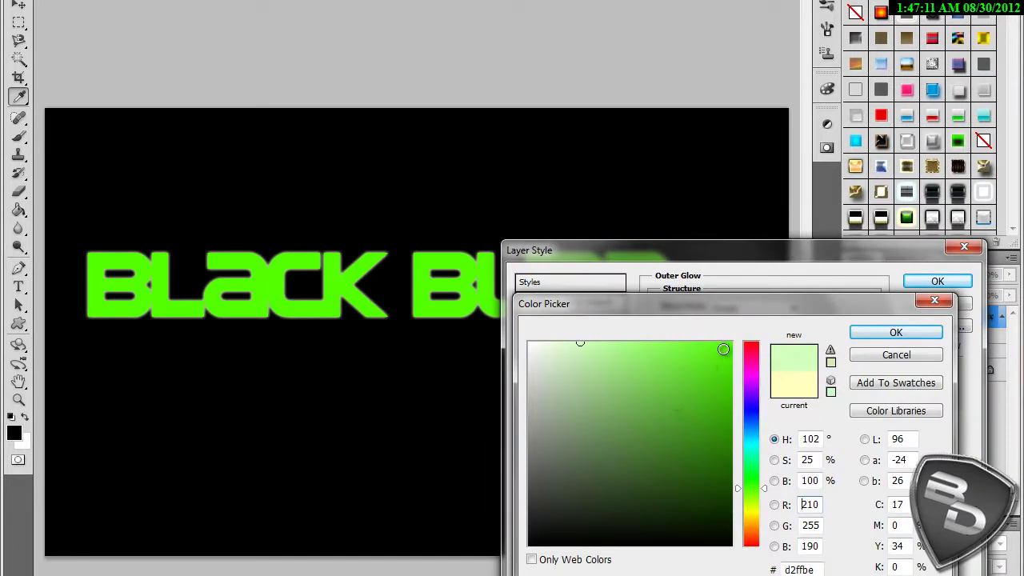
click(723, 349)
click(704, 348)
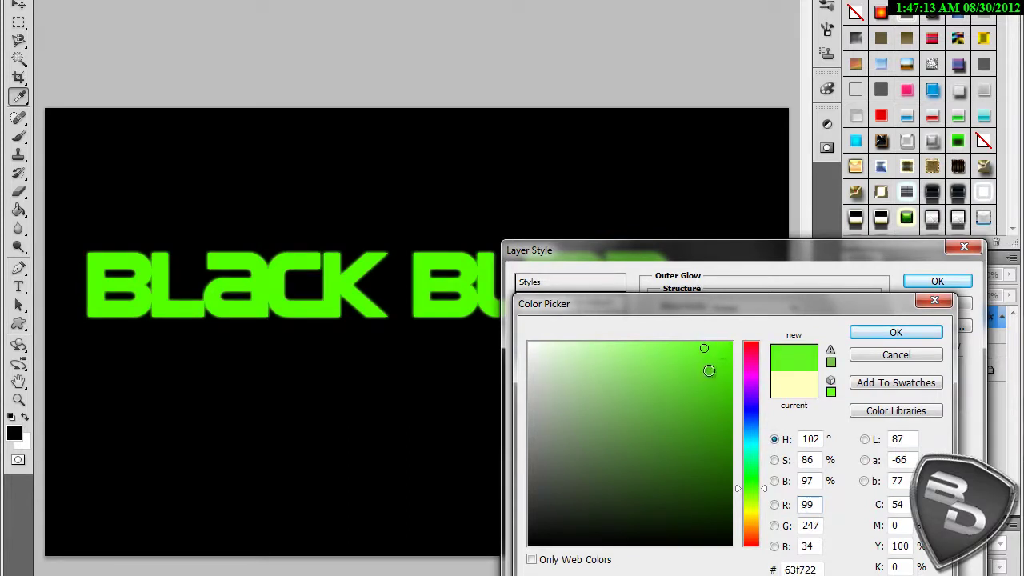
click(899, 336)
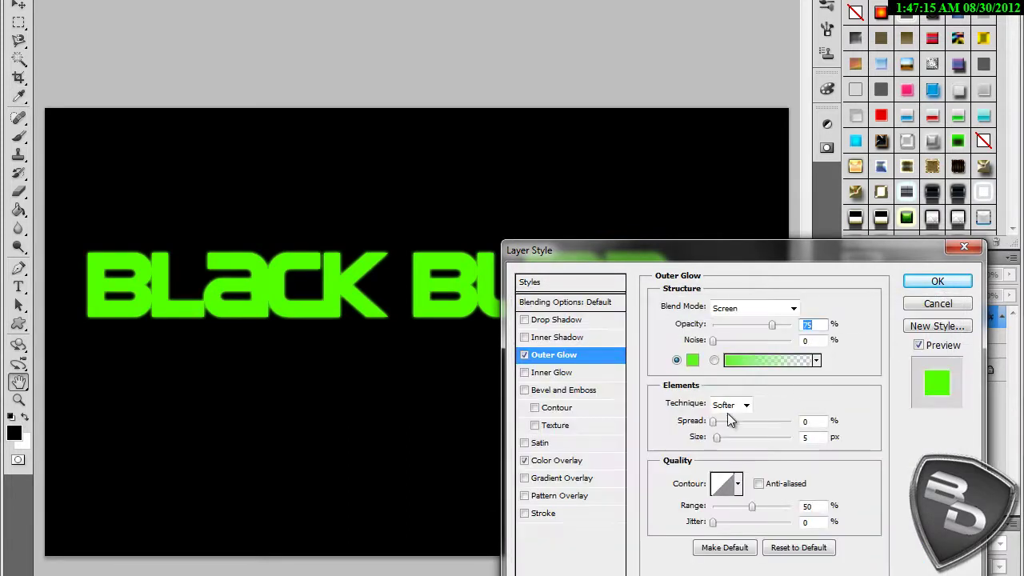
drag(722, 427, 718, 444)
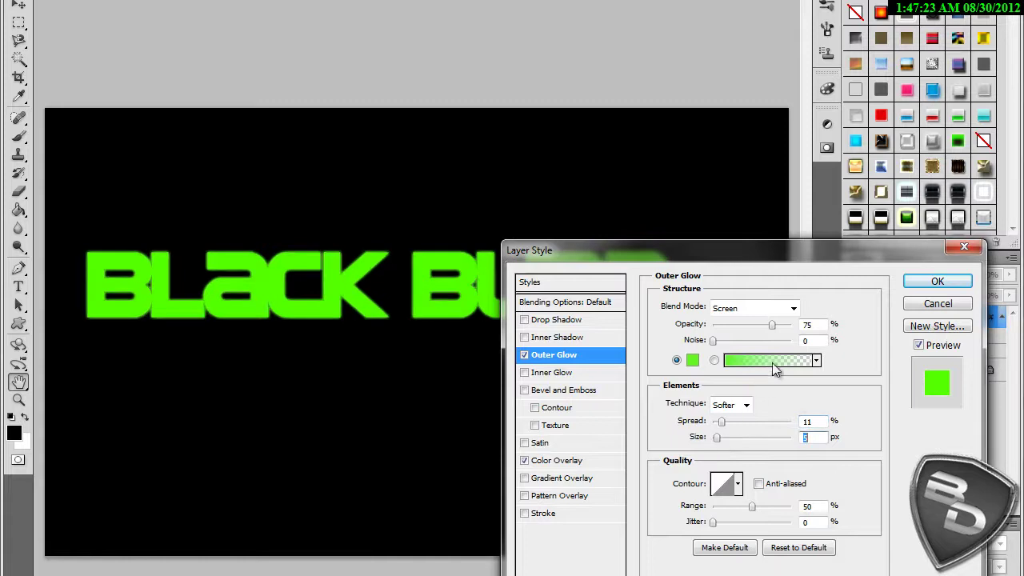
click(948, 281)
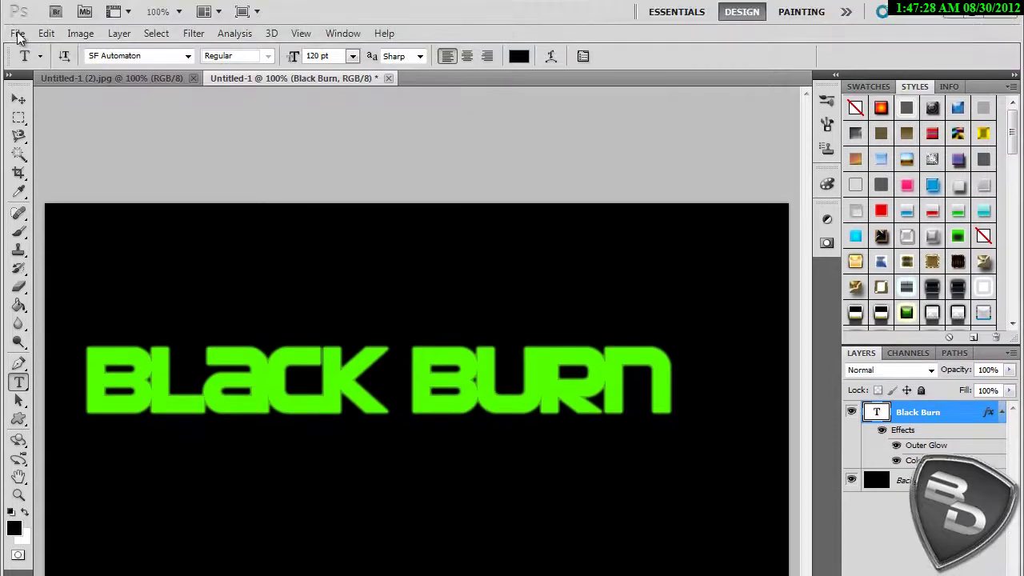
Step: Place the 'Flare - Blue' image from Desktop > Flares into the document
click(17, 34)
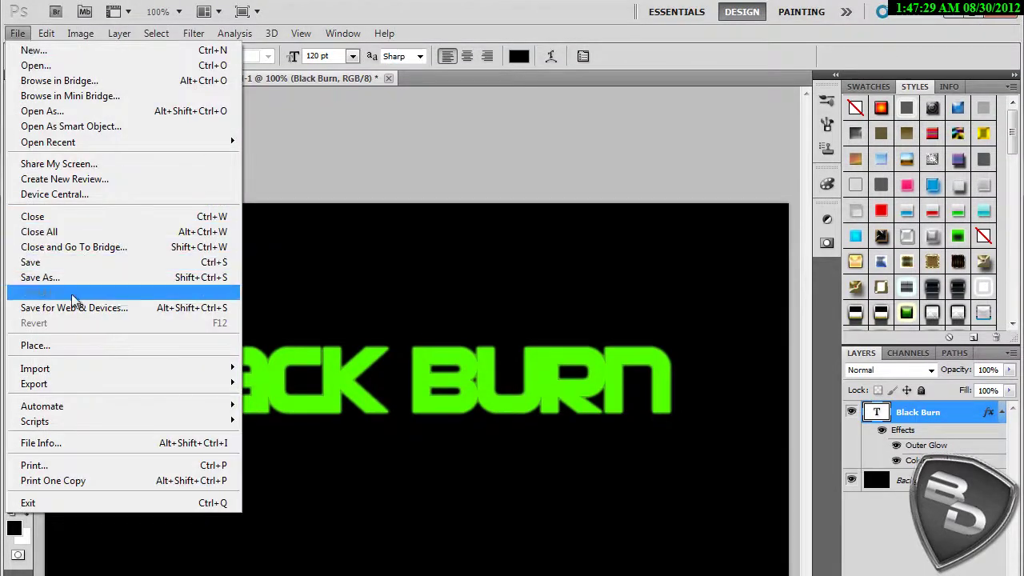
click(62, 343)
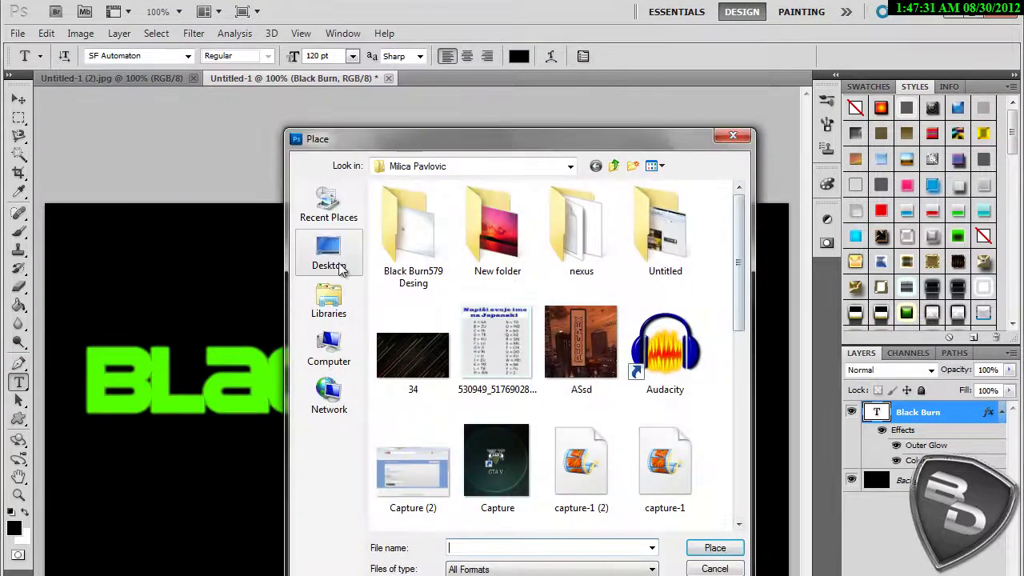
click(331, 254)
double_click(575, 471)
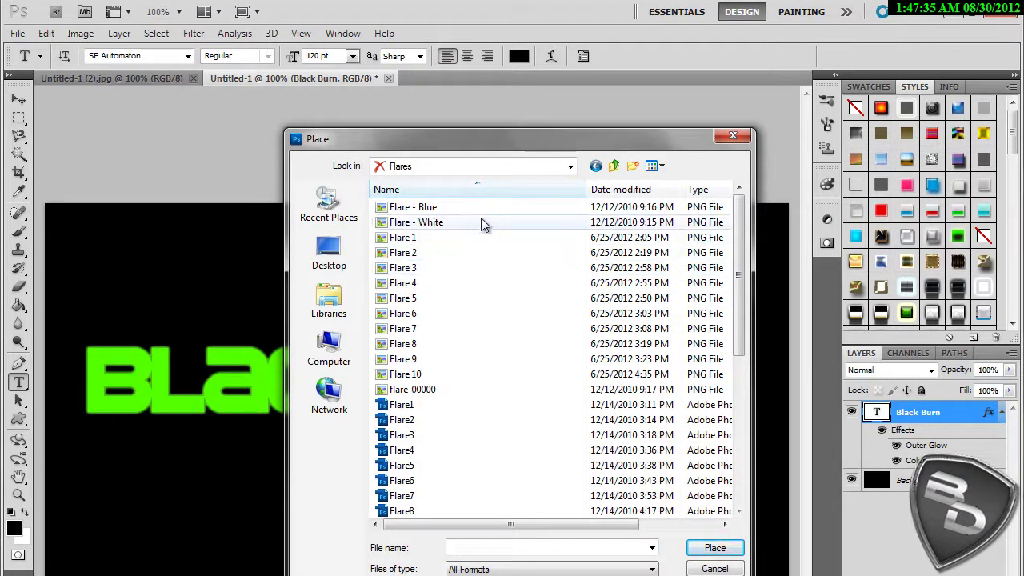
click(424, 207)
click(719, 548)
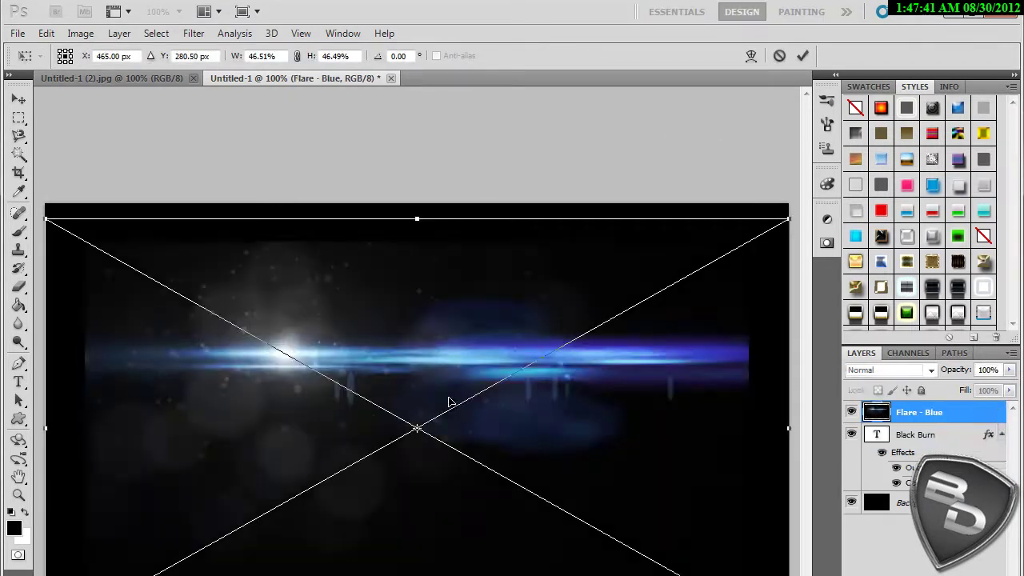
Step: Set the flare layer to Screen and scale it to 22.60% × 24.63% over BLACK
click(908, 372)
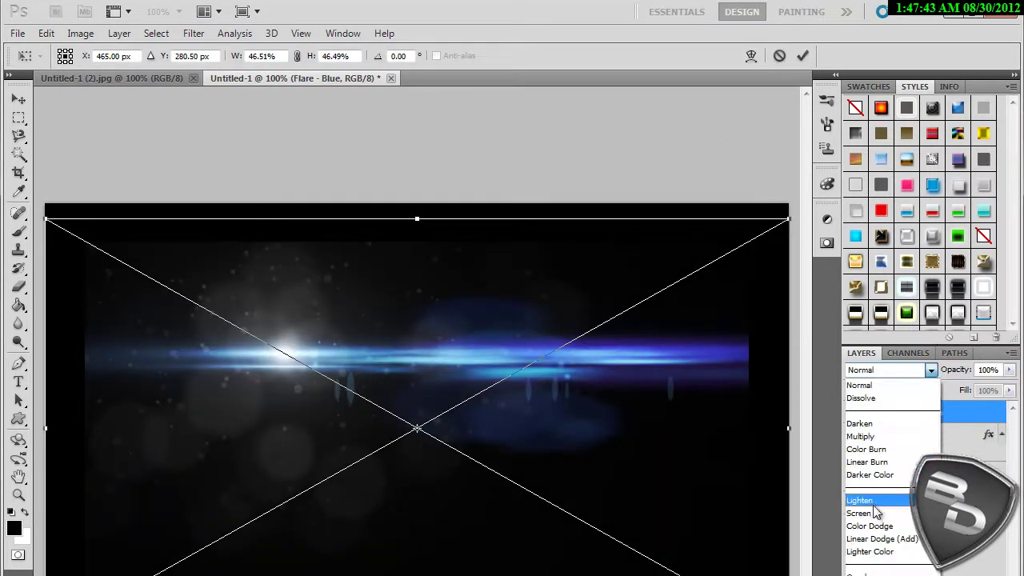
click(858, 513)
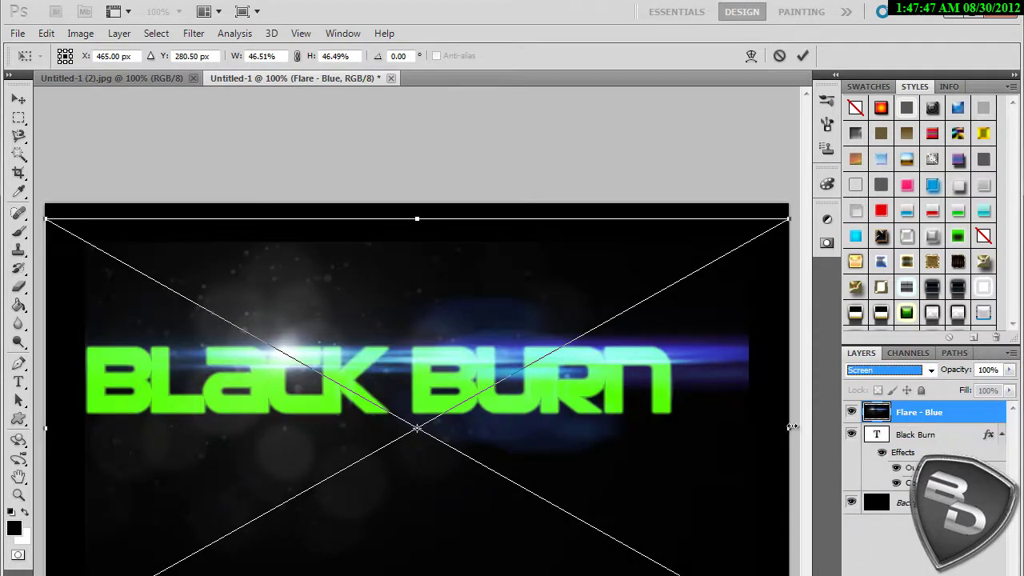
drag(794, 427, 502, 428)
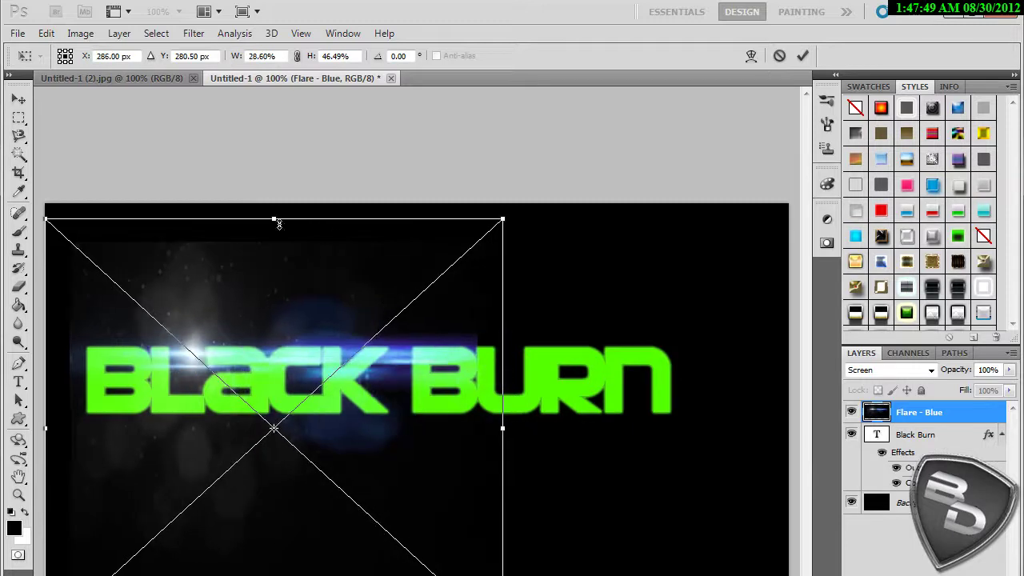
drag(275, 216, 275, 329)
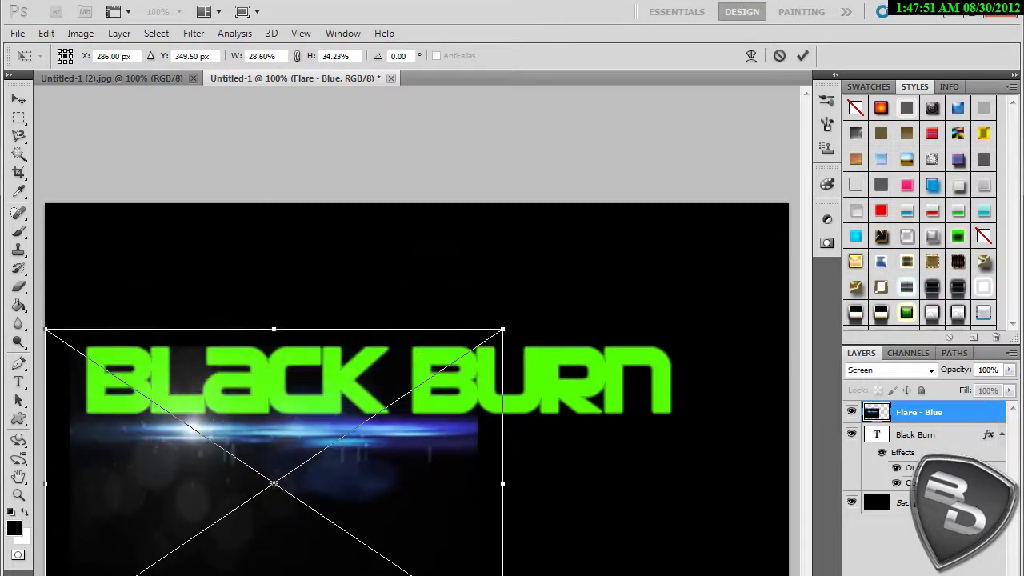
drag(274, 575, 275, 550)
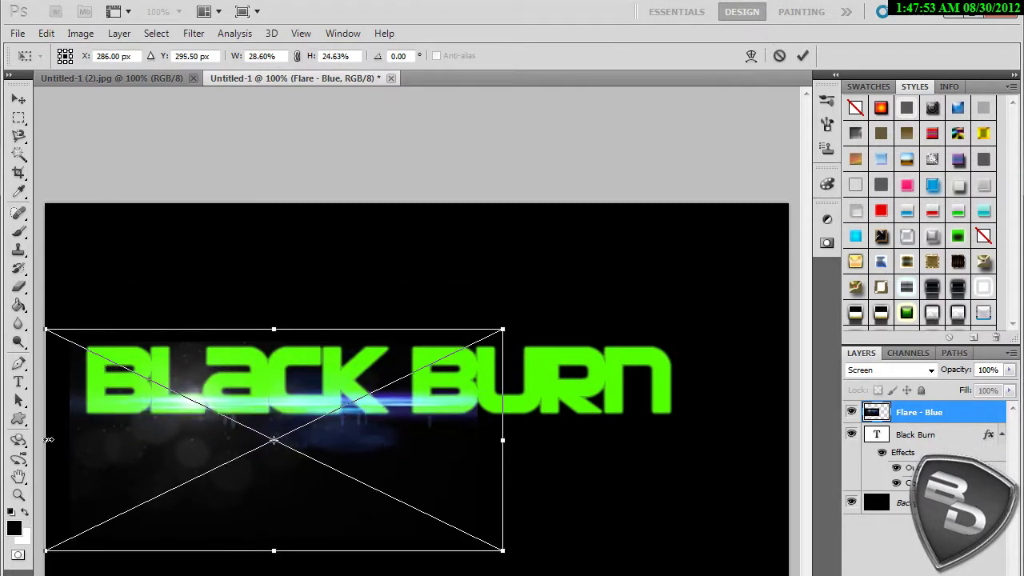
drag(46, 440, 140, 439)
drag(285, 429, 249, 382)
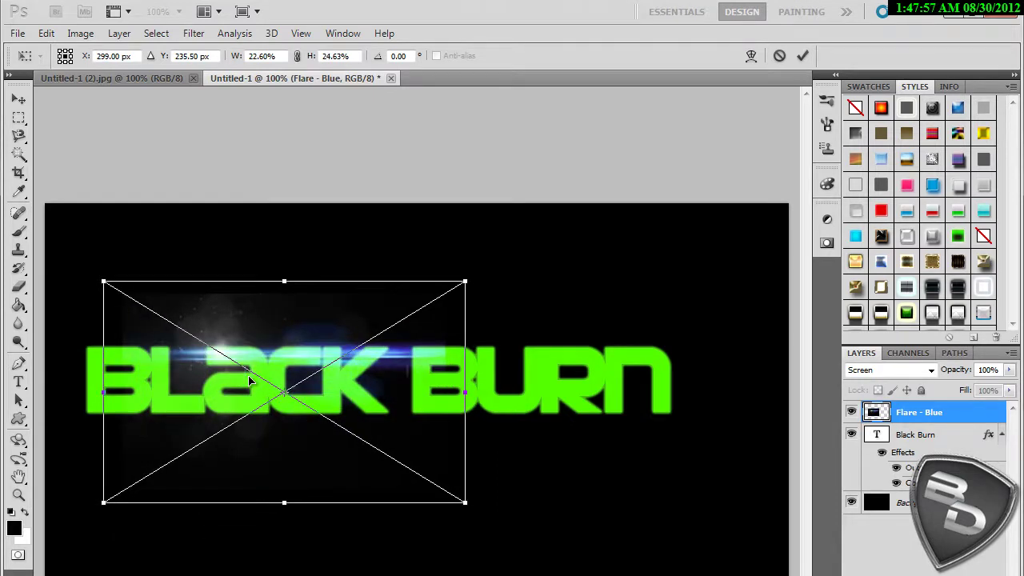
Step: Commit the flare transform and tint it green with a clipped Hue/Saturation layer at Hue -90
click(802, 60)
key(t)
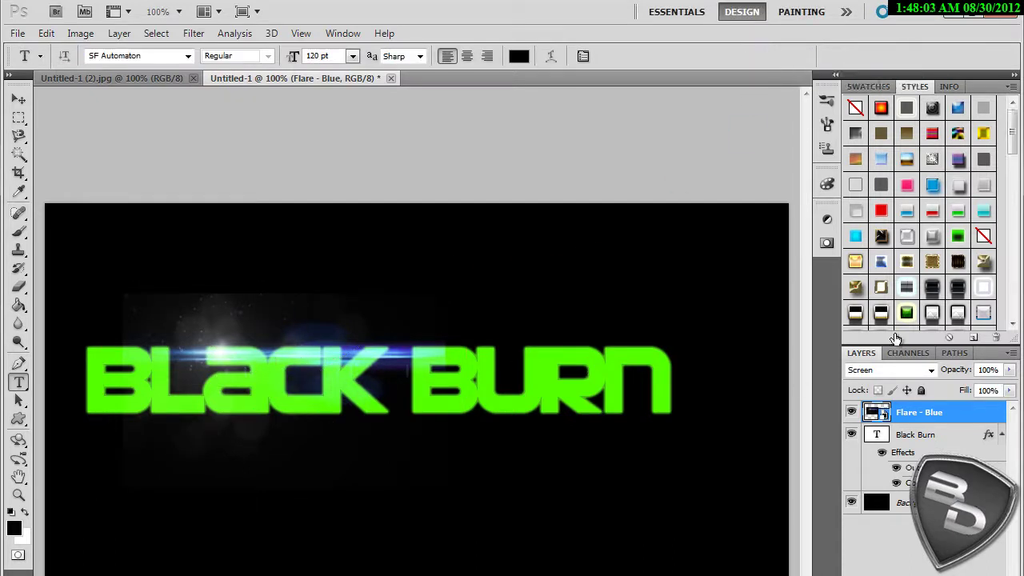
click(835, 74)
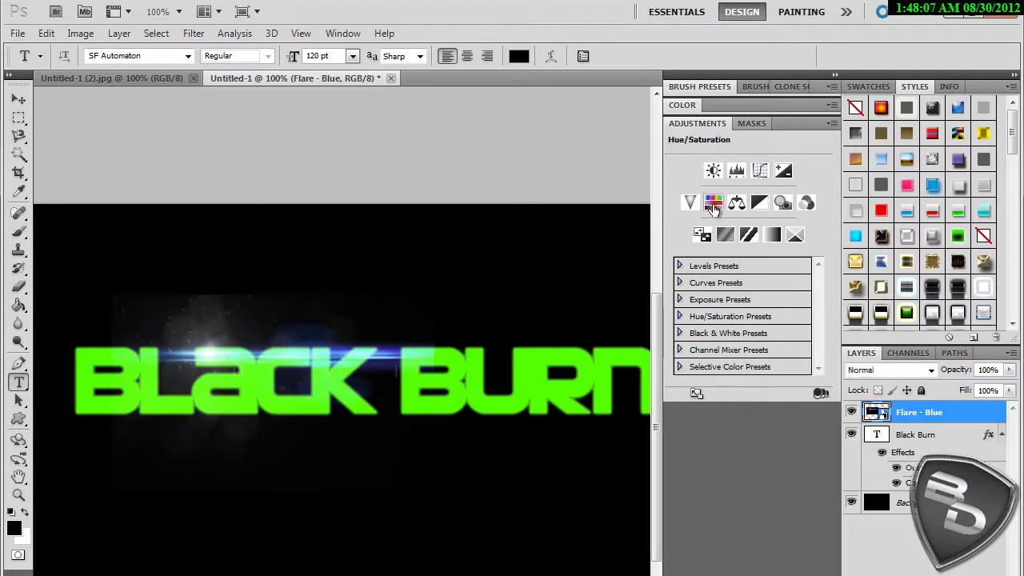
click(712, 205)
click(718, 395)
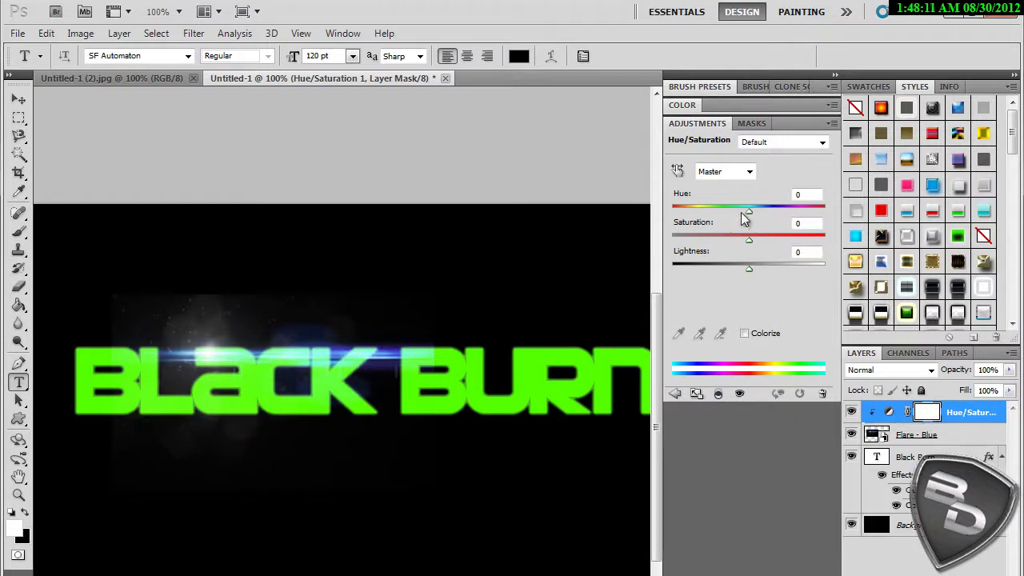
drag(743, 216, 701, 211)
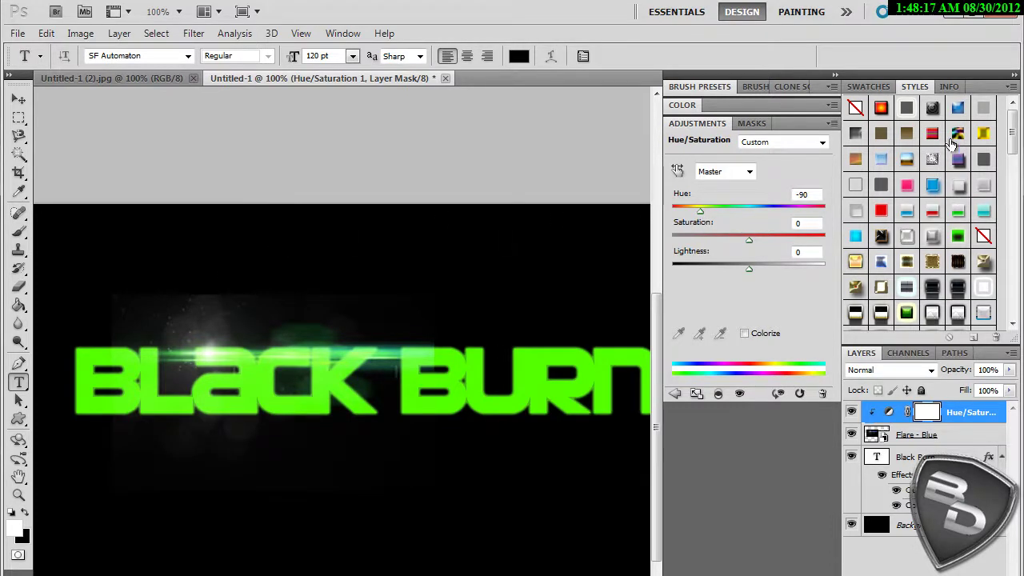
click(835, 74)
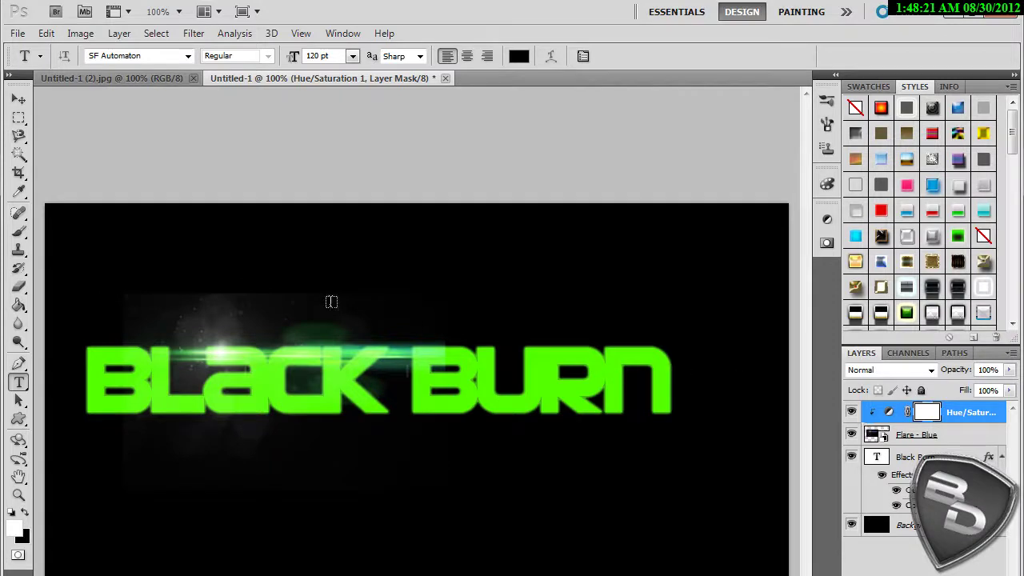
Step: Nudge the Flare - Blue layer slightly left, then reselect the Hue/Saturation layer
click(19, 100)
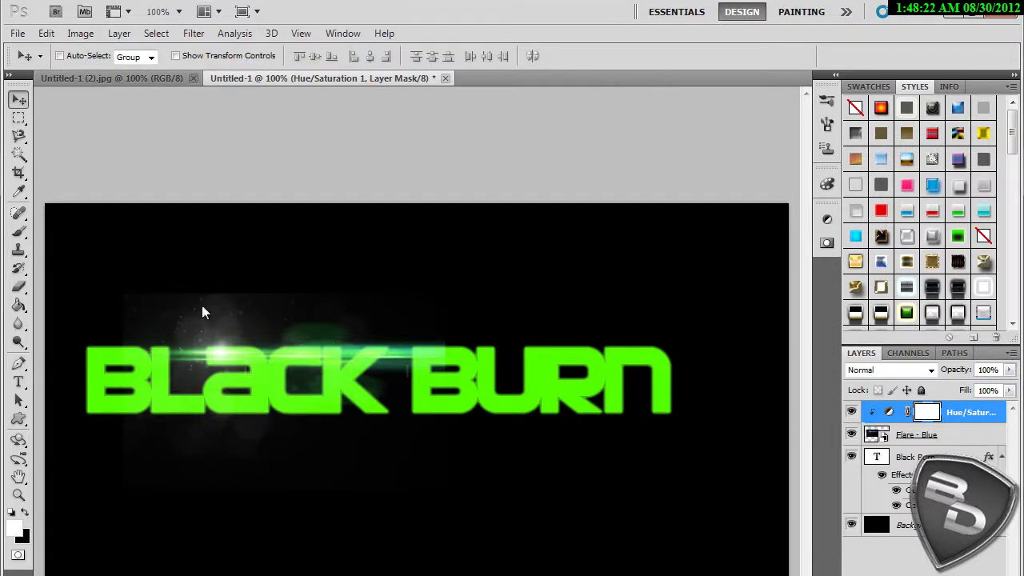
click(894, 440)
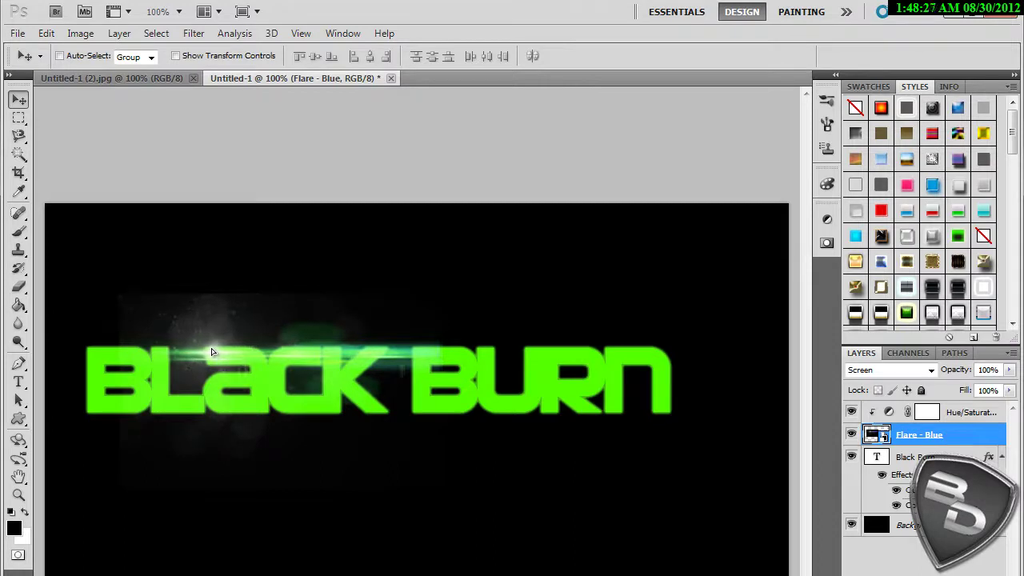
key(Left)
key(Left)
key(Left)
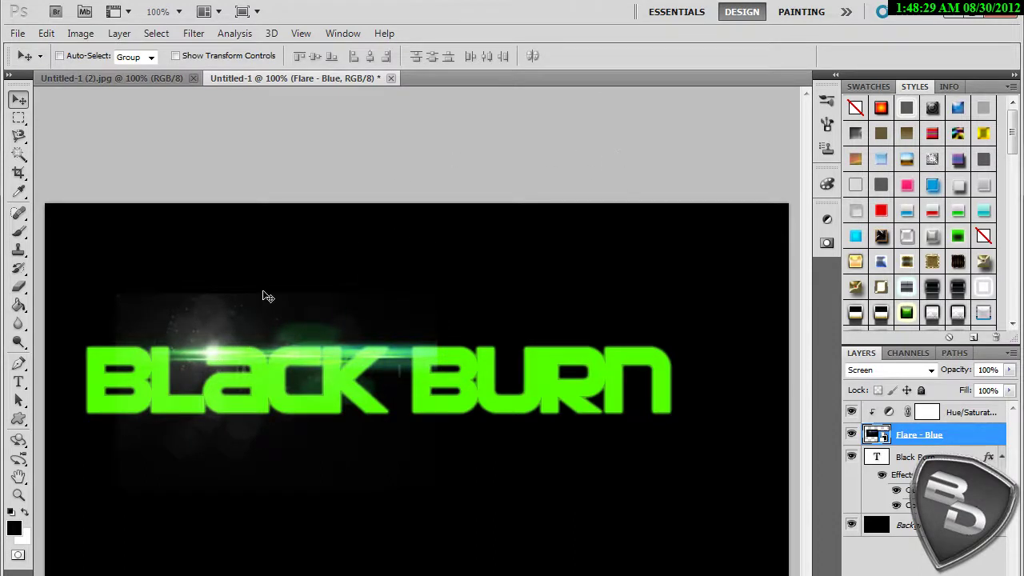
click(957, 413)
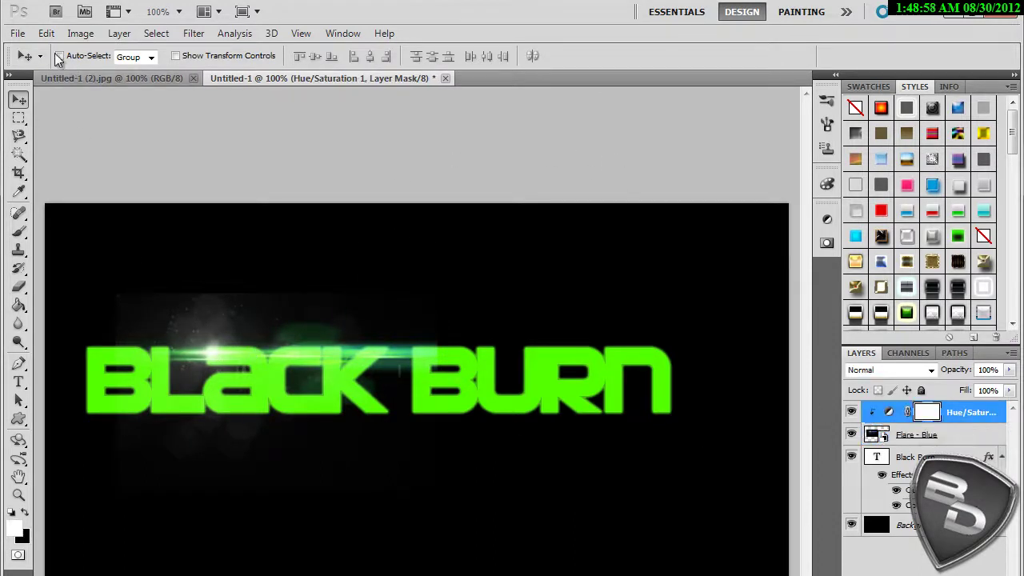
click(16, 34)
Step: Place a second copy of the 'Flare - Blue' image into the document
click(56, 345)
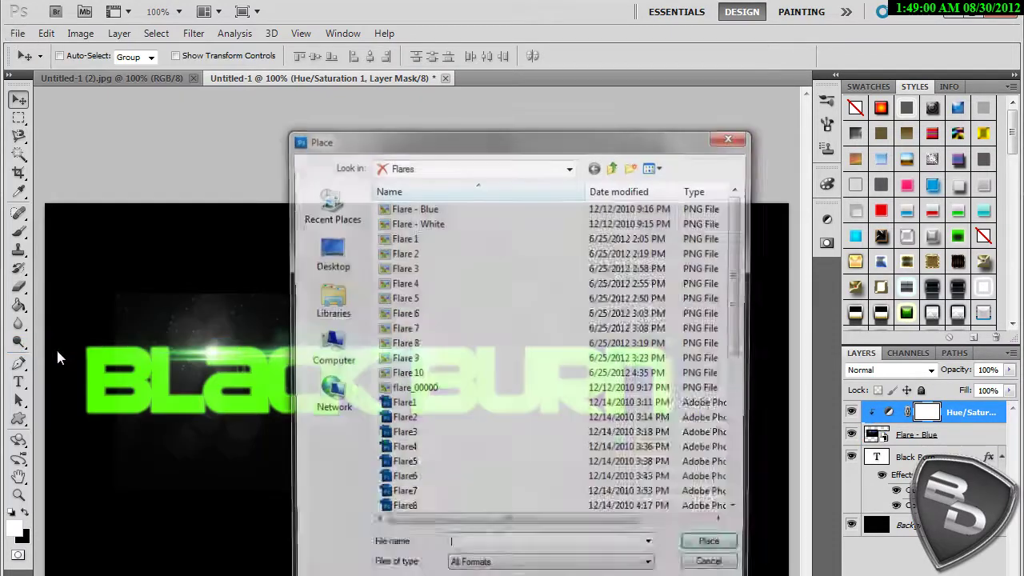
click(413, 207)
click(715, 548)
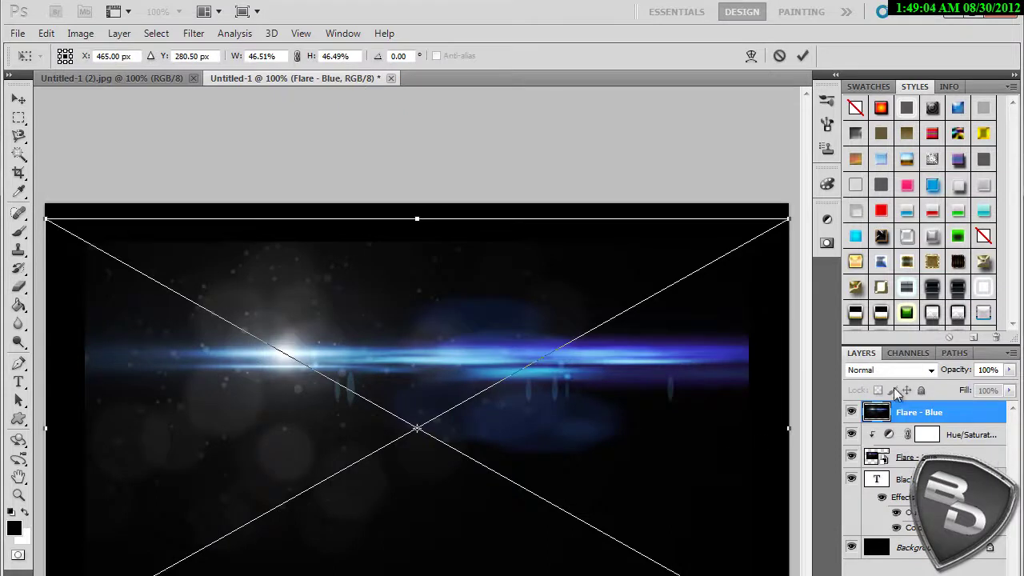
Step: Screen-blend the second flare and scale it to 20.75% × 22.40% across BURN
click(930, 370)
click(871, 512)
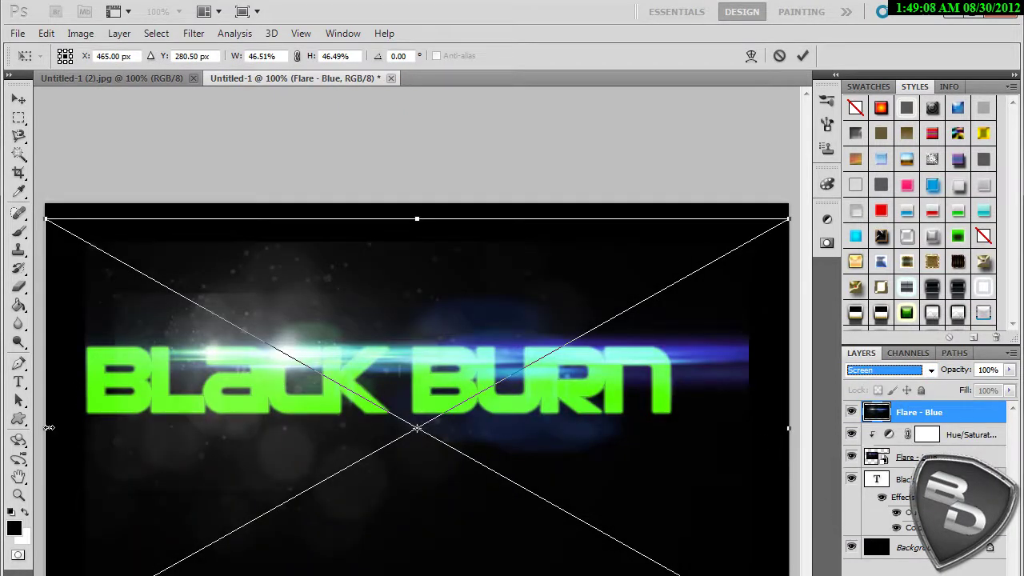
drag(49, 428, 457, 429)
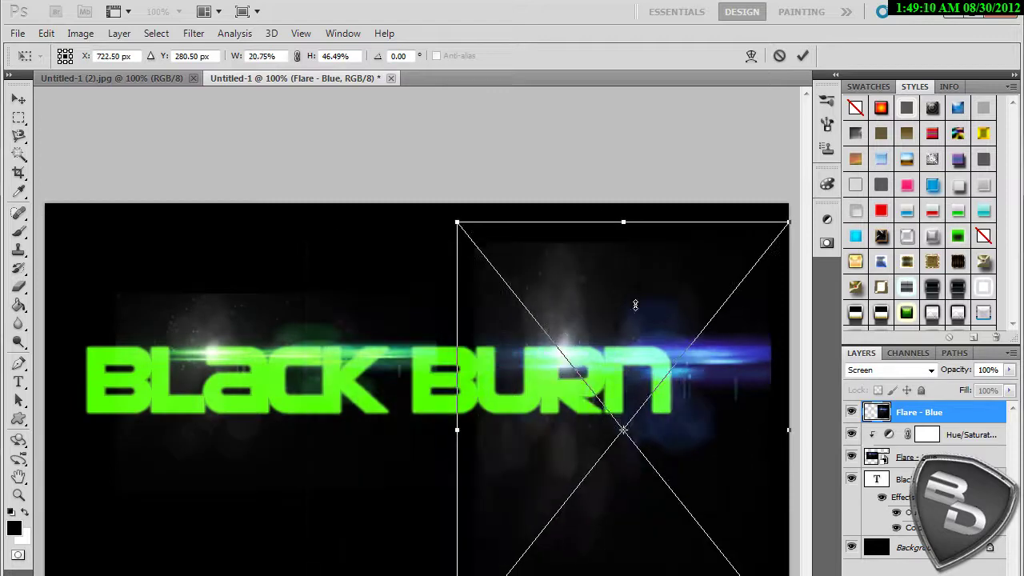
drag(635, 305, 637, 467)
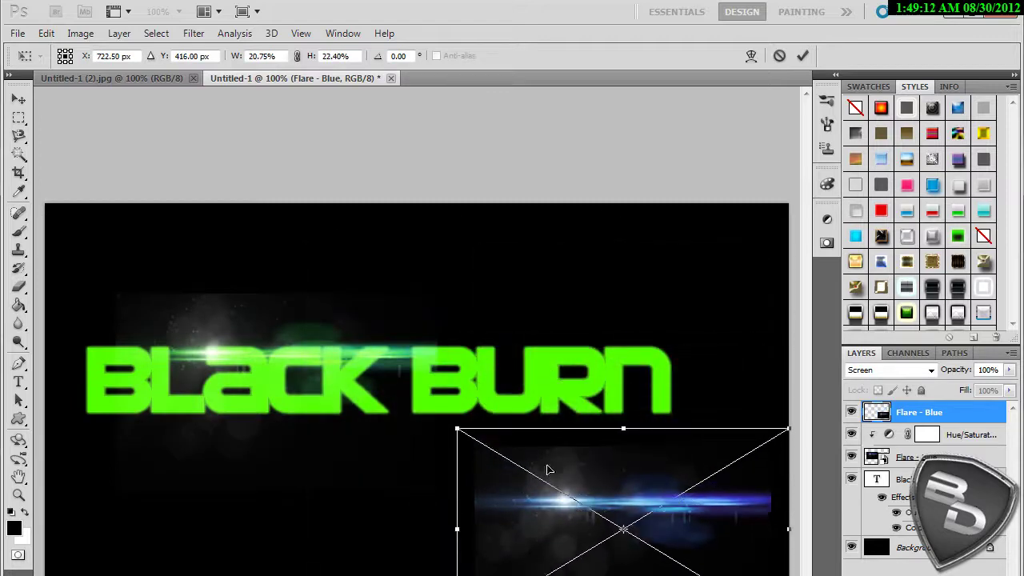
mouse_move(547, 470)
mouse_down()
mouse_move(489, 420)
mouse_move(490, 430)
mouse_up()
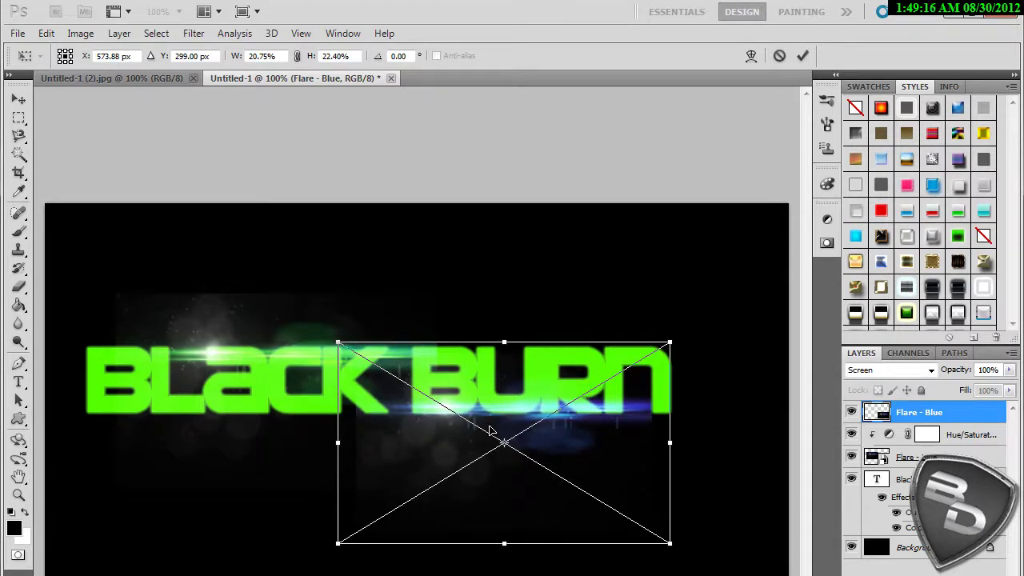
click(802, 56)
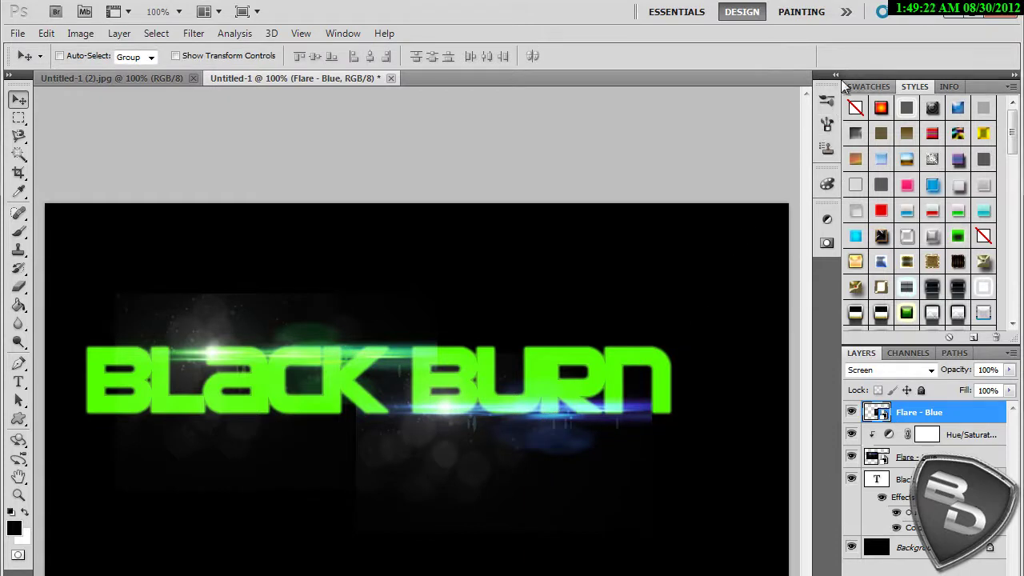
click(834, 74)
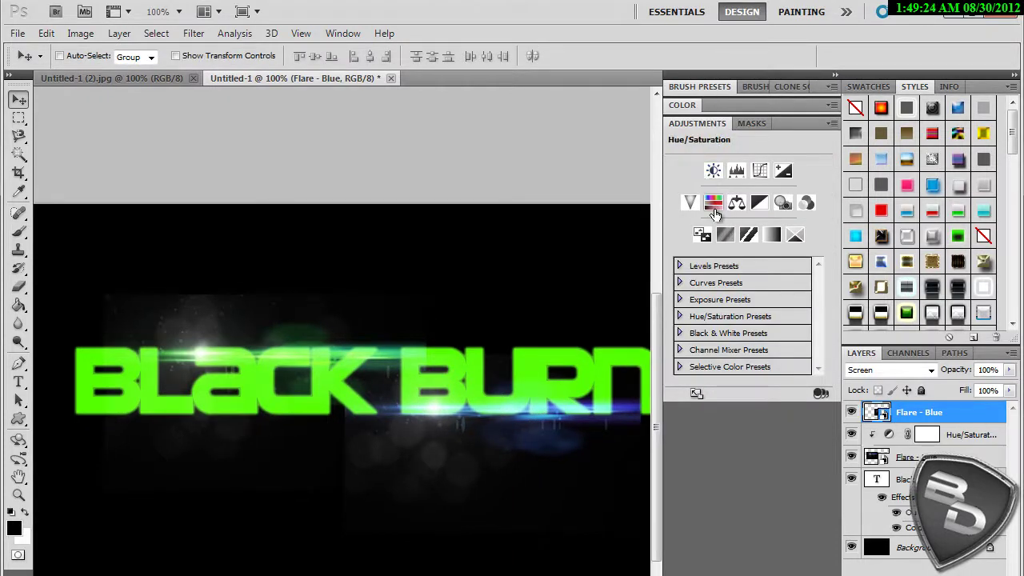
Step: Add a Hue/Saturation adjustment at hue -103, clipped to the blue flare to turn it green
click(712, 202)
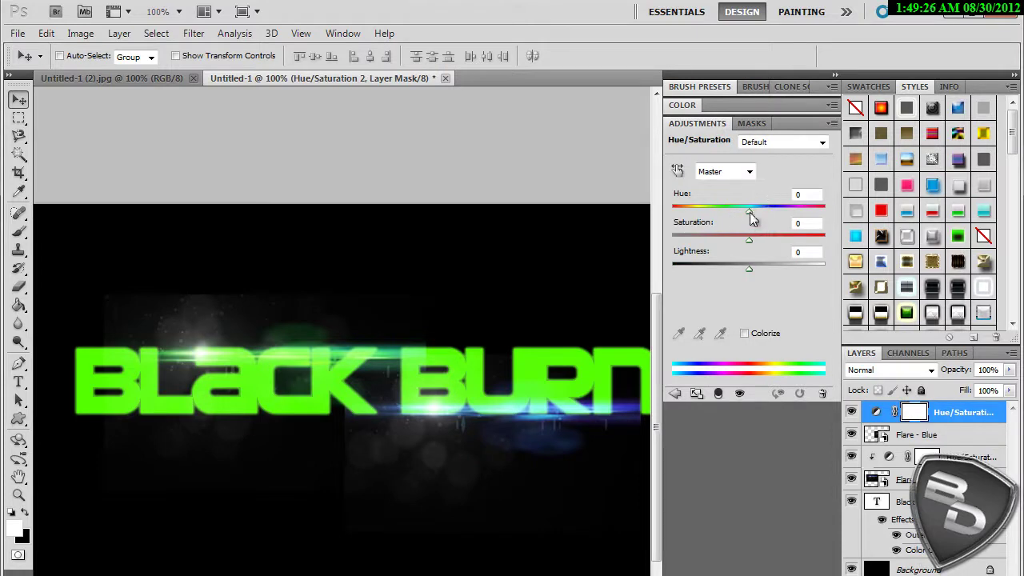
drag(749, 213, 722, 209)
drag(726, 209, 740, 216)
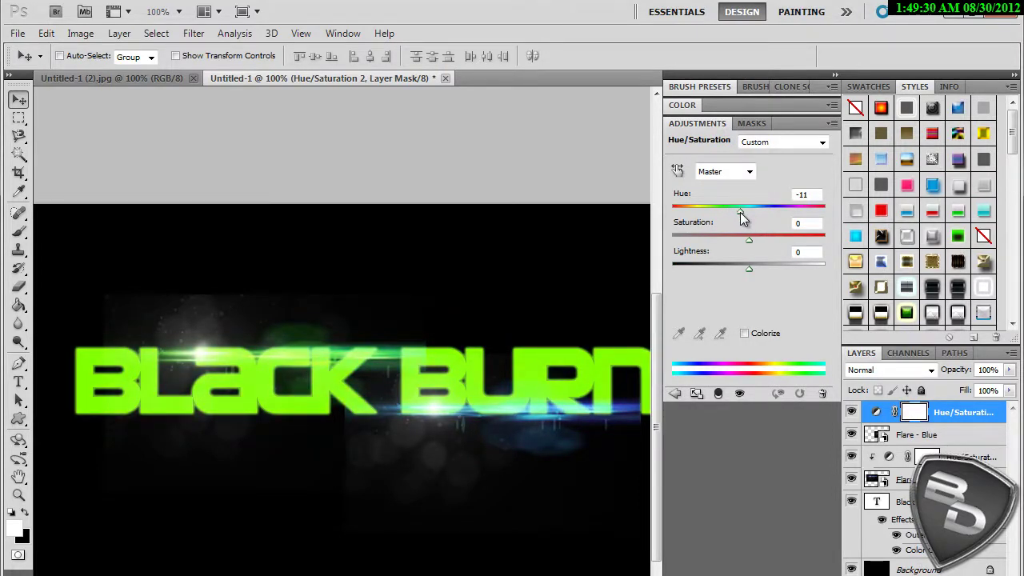
mouse_move(743, 214)
mouse_down()
mouse_move(725, 211)
mouse_move(742, 217)
mouse_up()
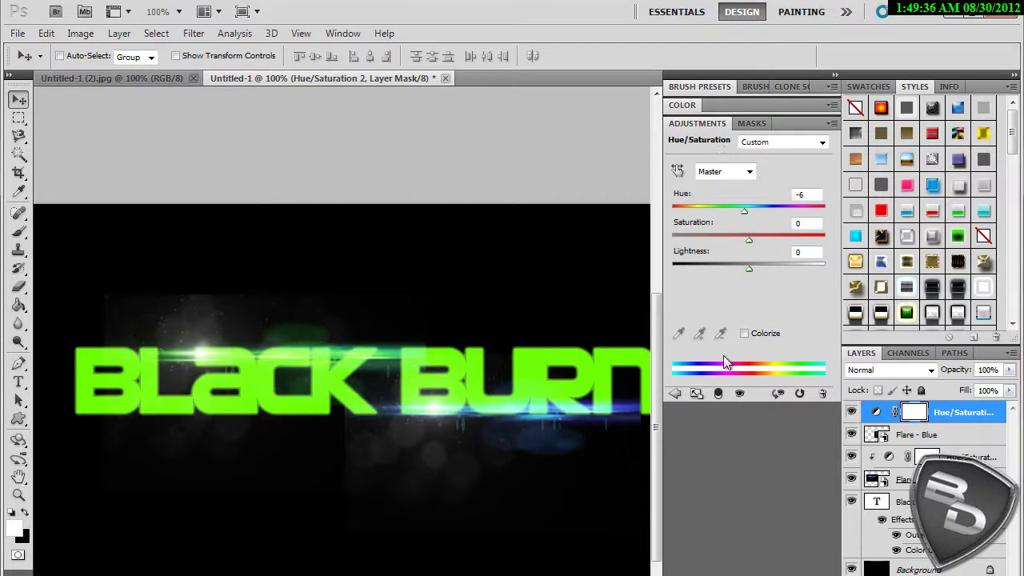
click(718, 397)
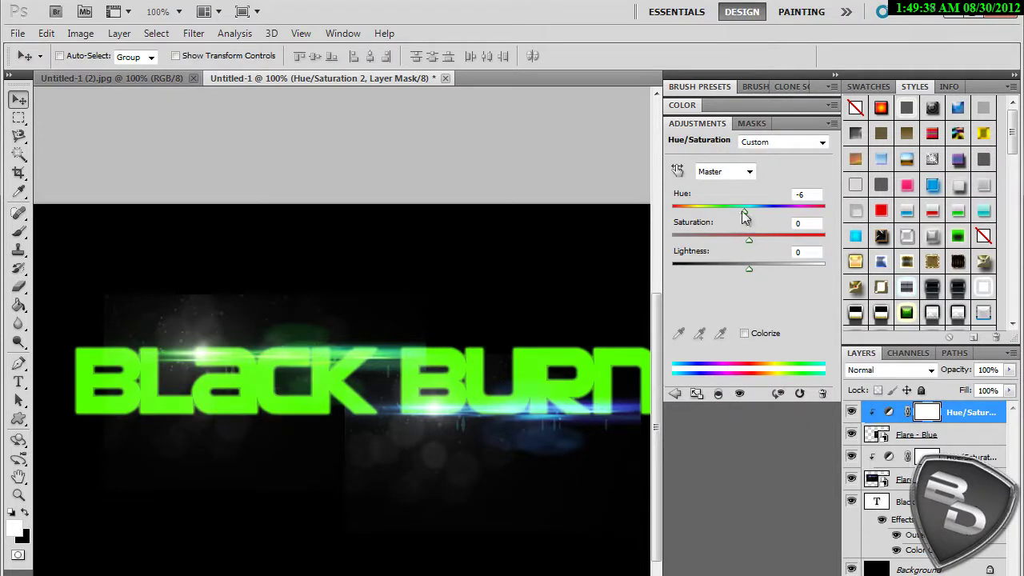
drag(743, 217, 701, 221)
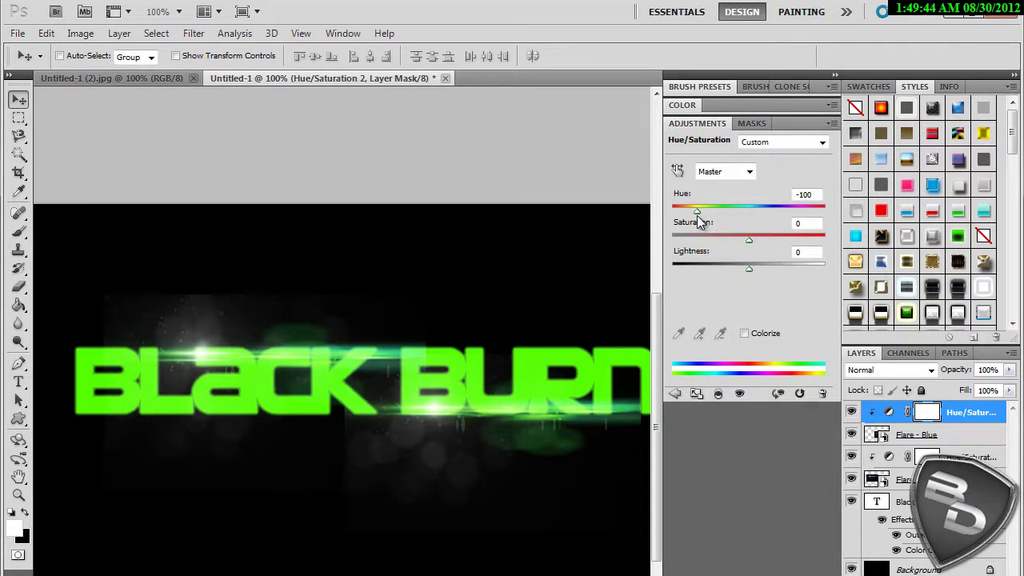
mouse_move(696, 212)
mouse_down()
mouse_move(717, 213)
mouse_move(697, 215)
mouse_up()
Step: Collapse the side panels and nudge the Flare - Blue layer slightly up and right
click(834, 77)
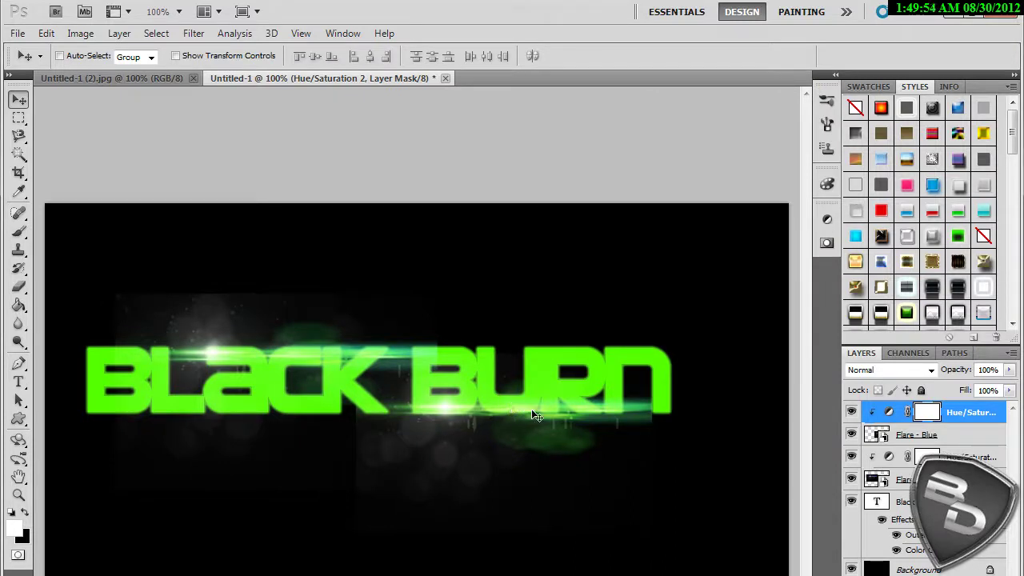
click(915, 434)
drag(508, 412, 516, 409)
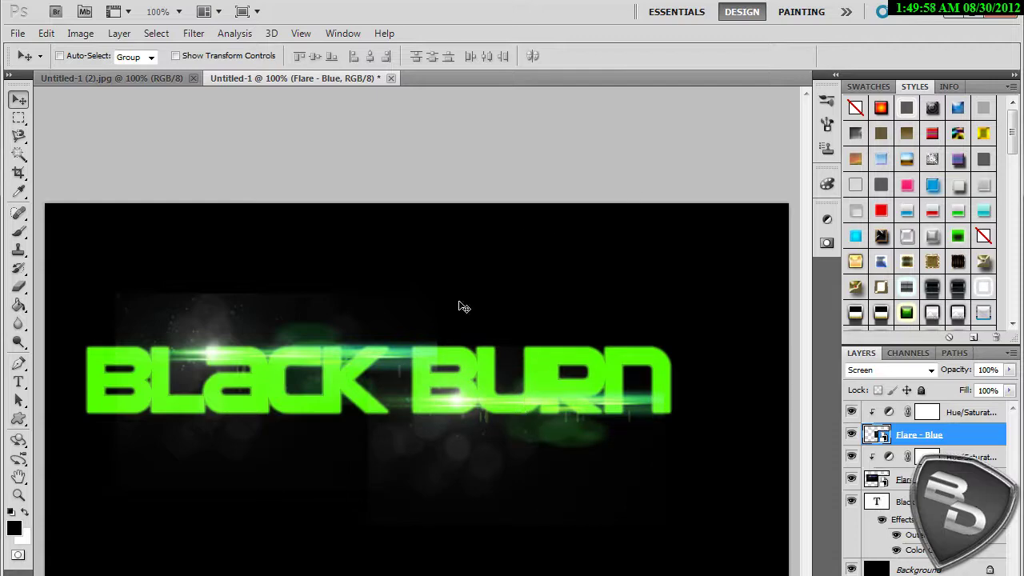
Step: Place the Flare - White image into the document
click(925, 412)
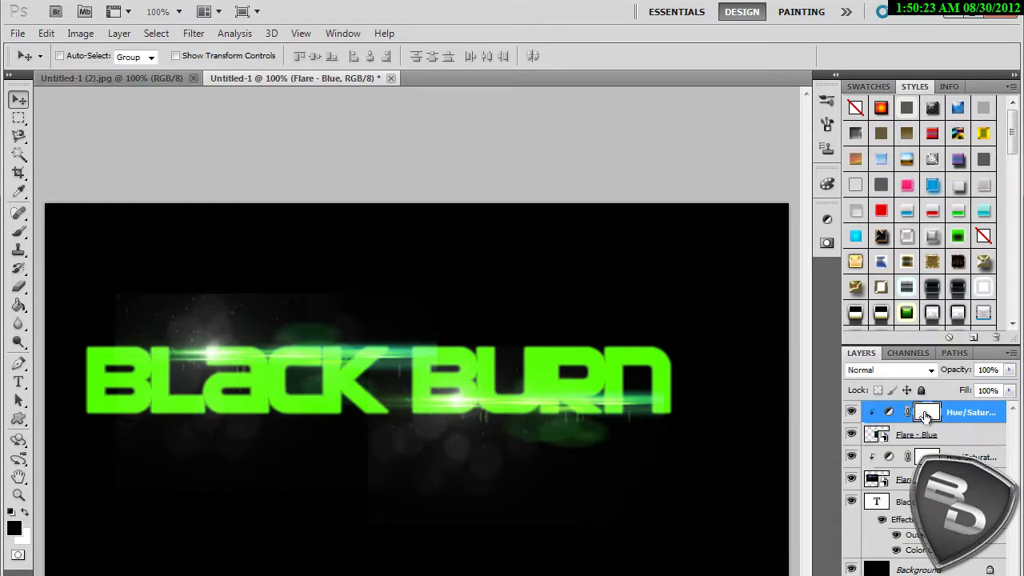
click(17, 33)
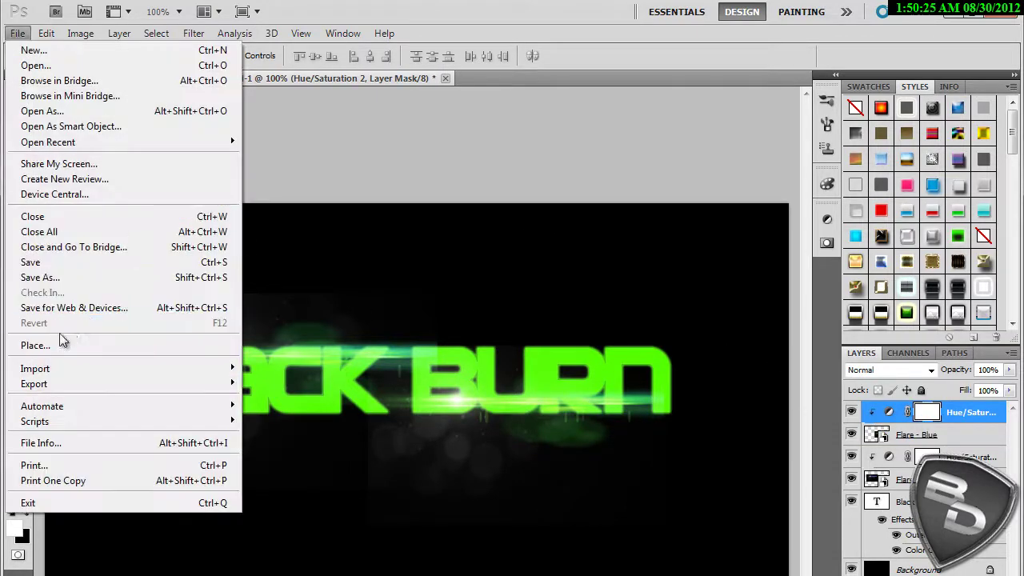
click(134, 345)
click(416, 222)
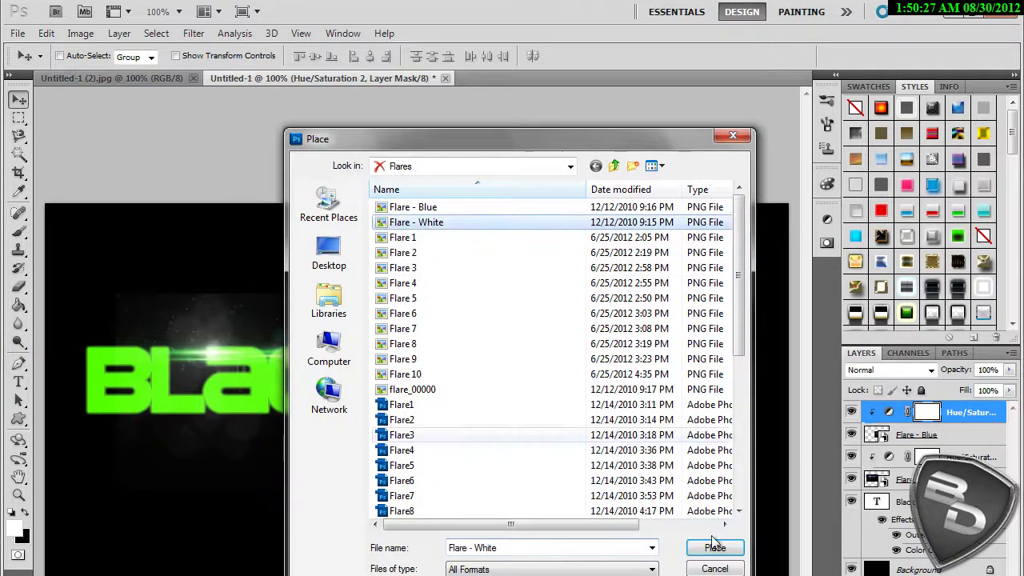
click(714, 549)
Step: Set the white flare to Screen blending and commit it at the right end of BURN
click(888, 370)
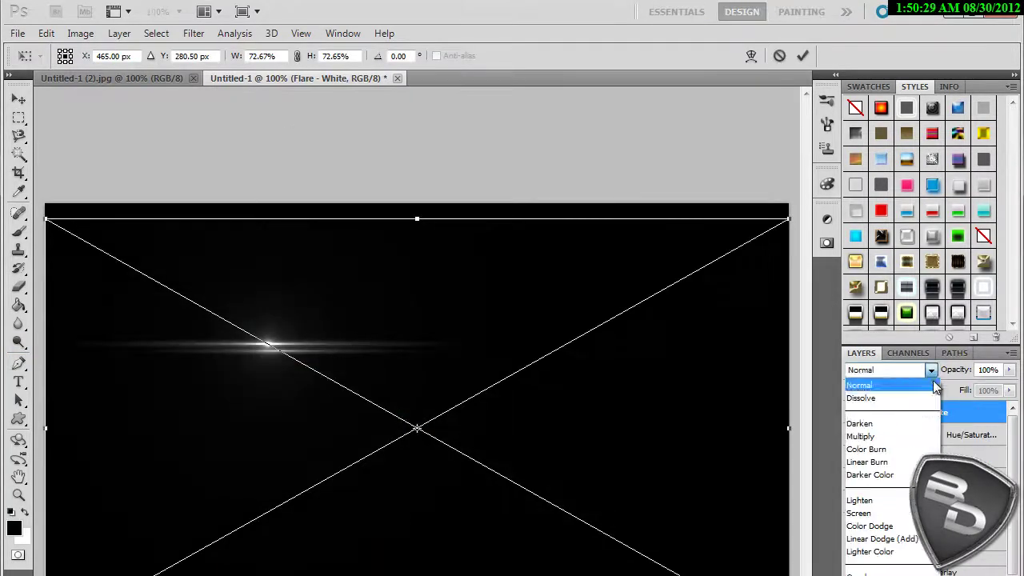
click(878, 513)
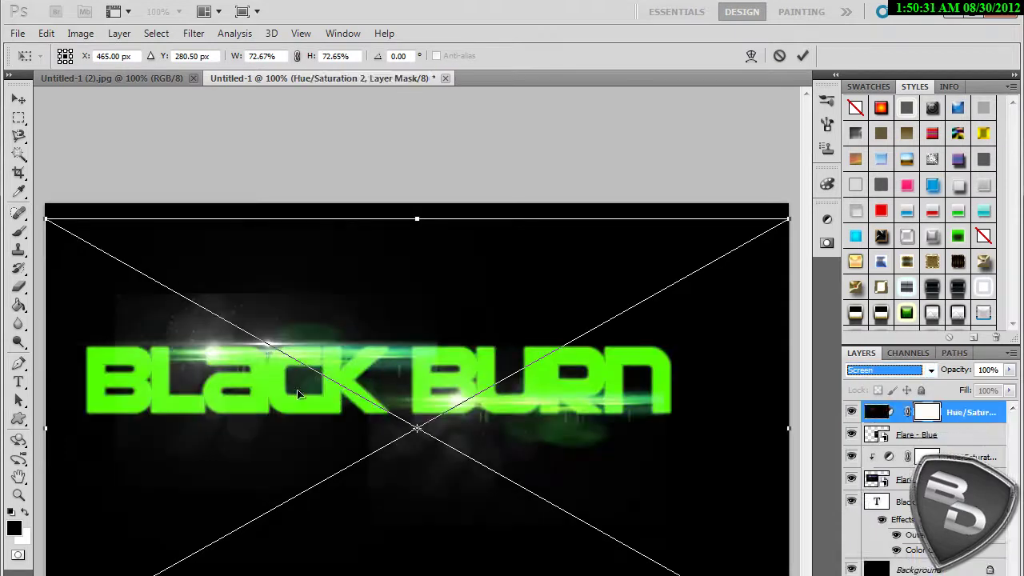
mouse_move(279, 348)
mouse_down()
mouse_move(684, 352)
mouse_move(674, 351)
mouse_up()
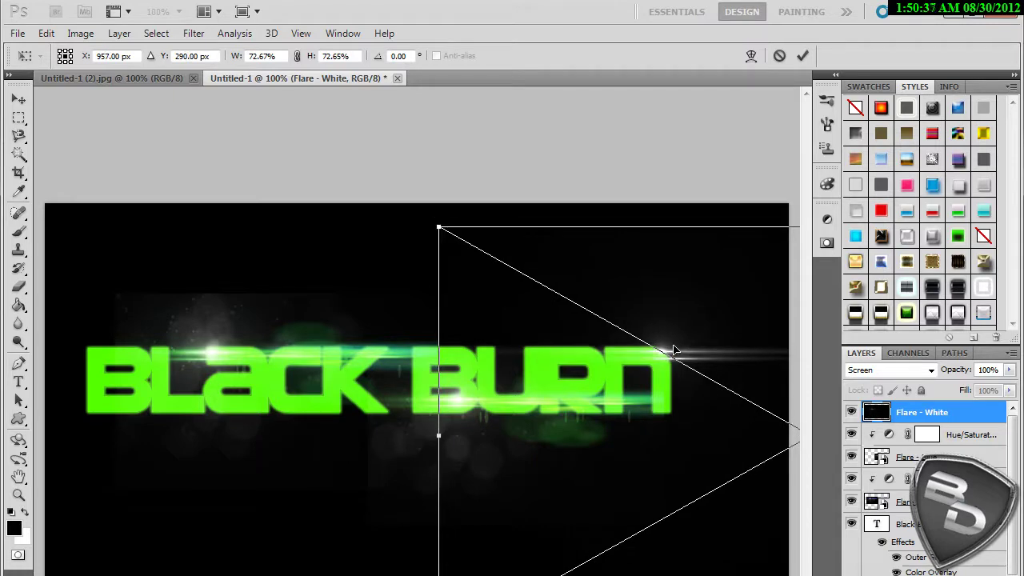
click(803, 56)
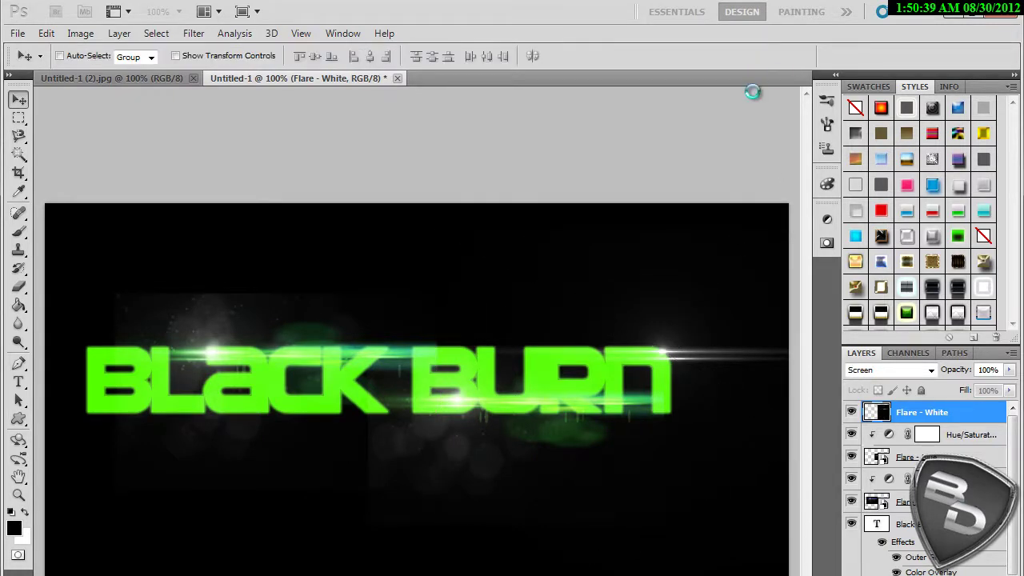
Step: Place a second Flare - White image with Screen blending
click(16, 33)
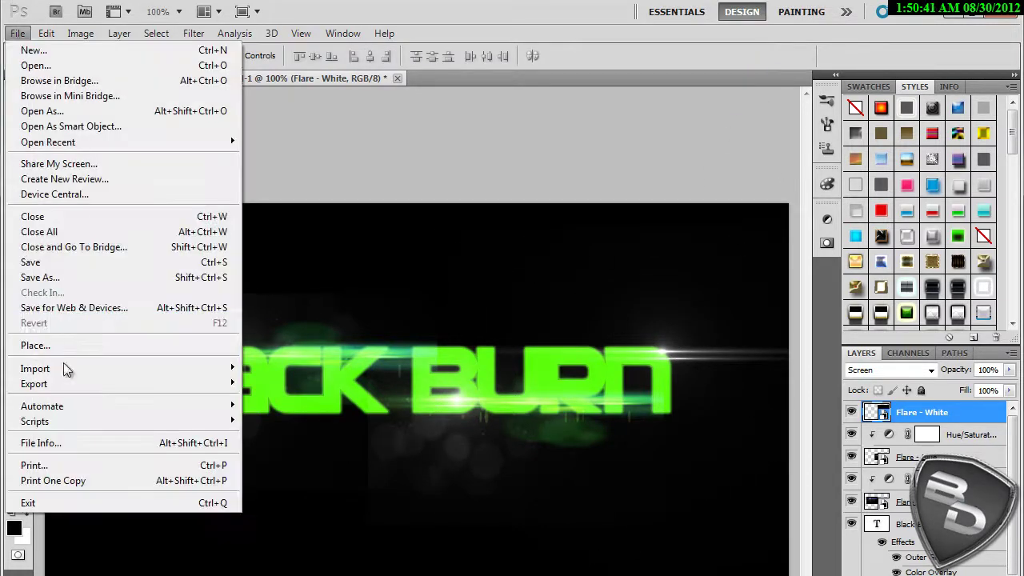
click(49, 345)
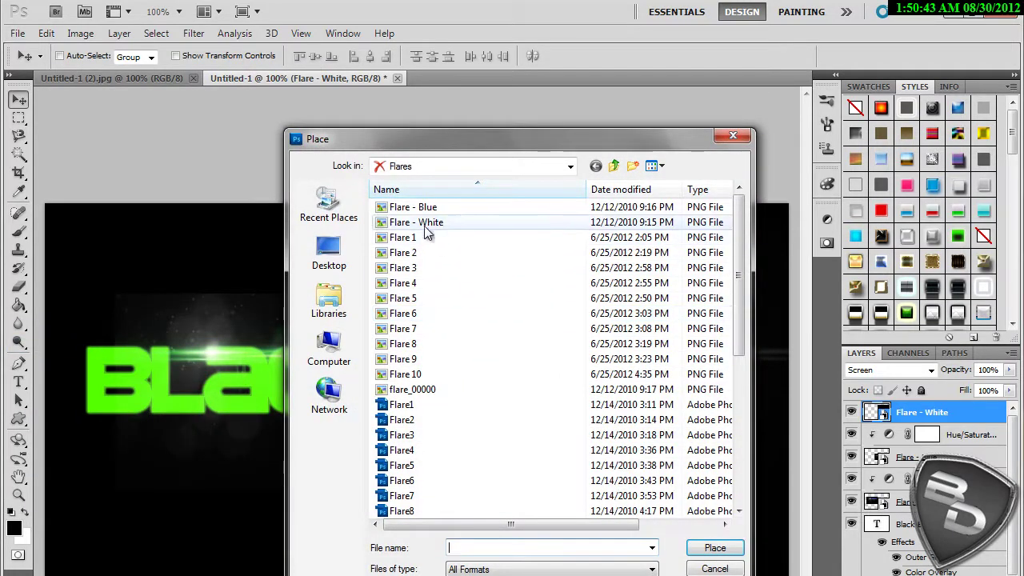
click(420, 223)
click(709, 549)
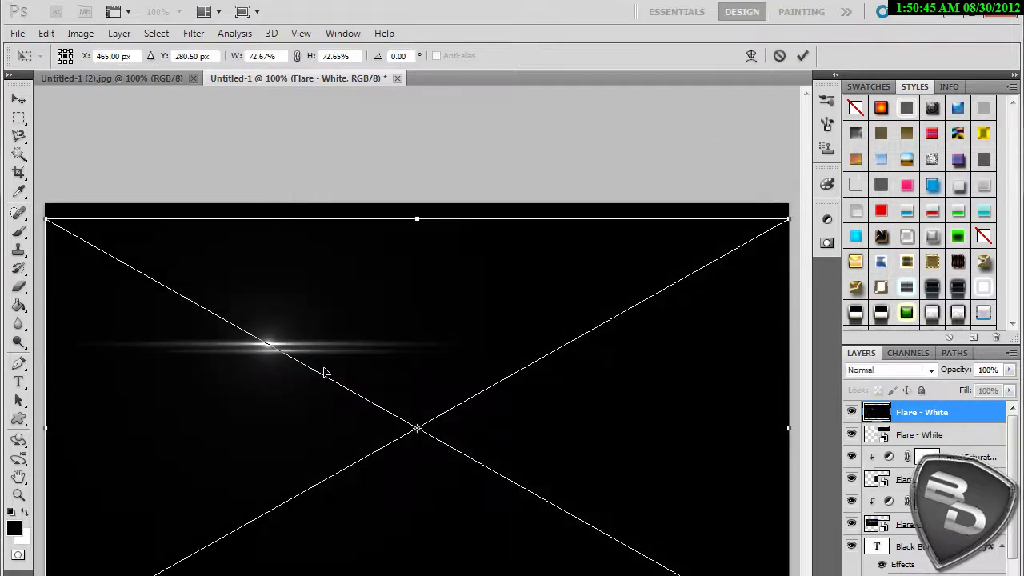
click(889, 369)
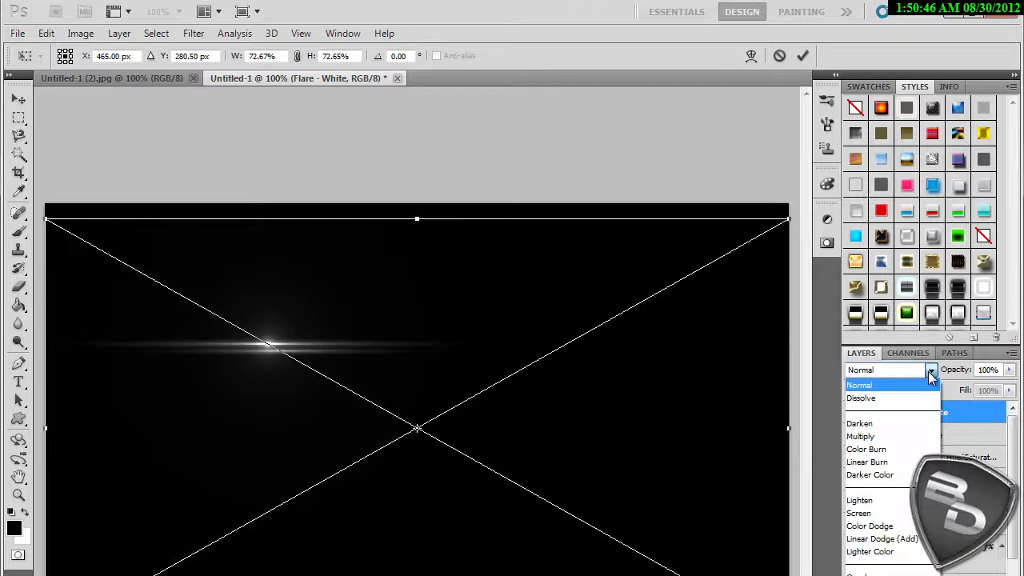
click(887, 516)
Step: Position the second flare across BLACK's left side, stretch it taller, then view Untitled-1 (2).jpg
mouse_move(237, 345)
mouse_down()
mouse_move(149, 434)
mouse_move(96, 431)
mouse_move(96, 417)
mouse_up()
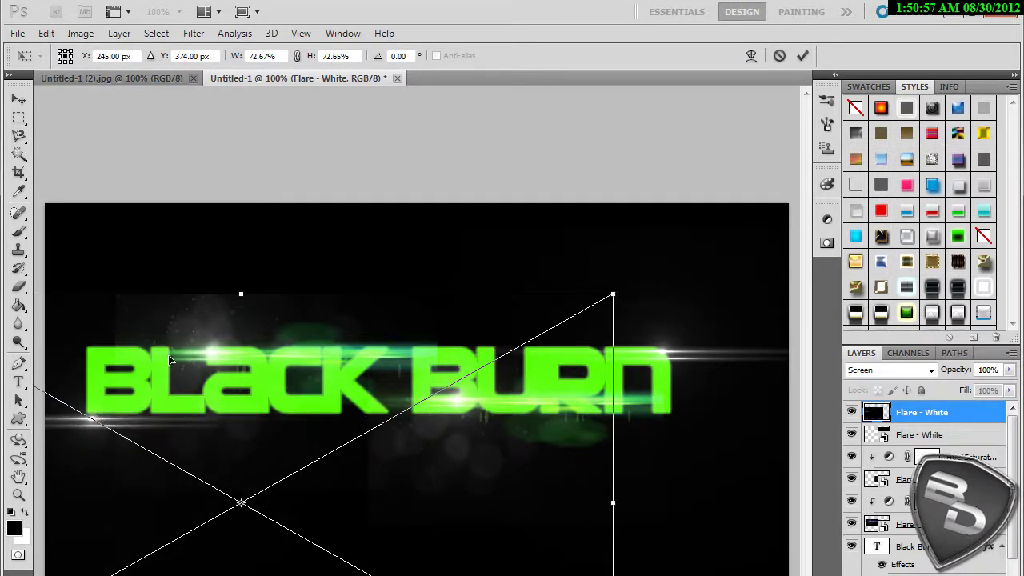
drag(242, 294, 241, 285)
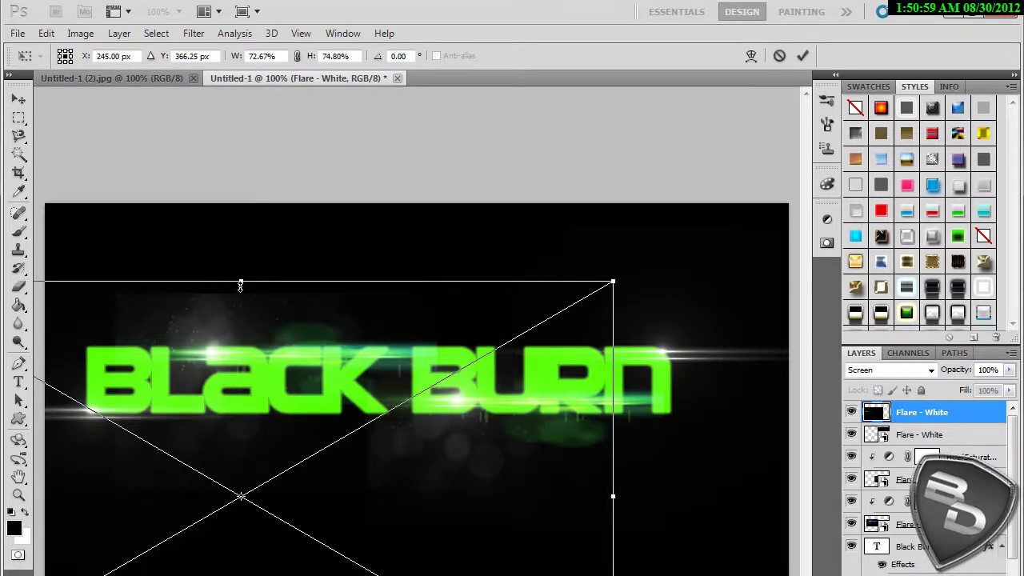
click(803, 56)
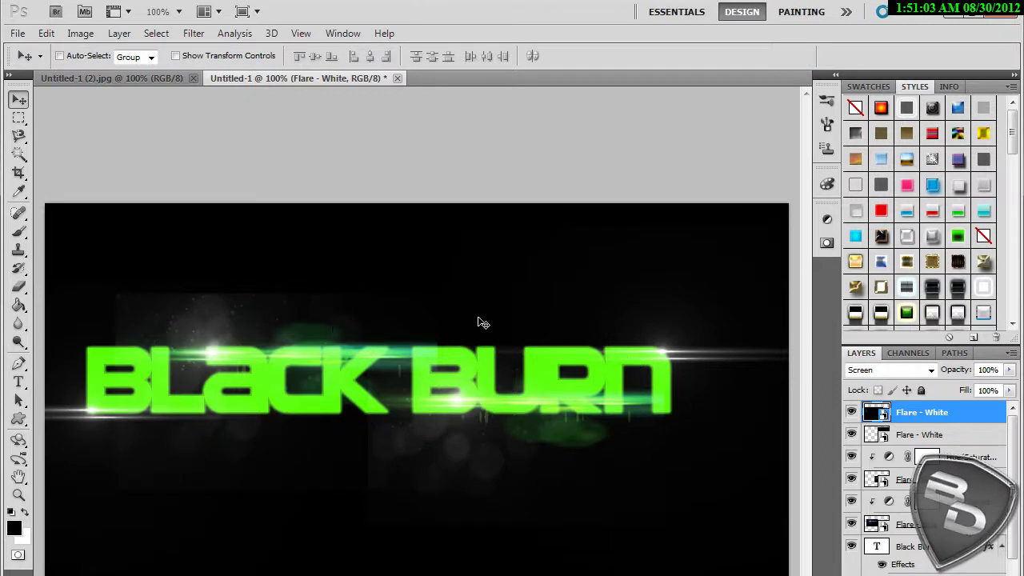
click(121, 75)
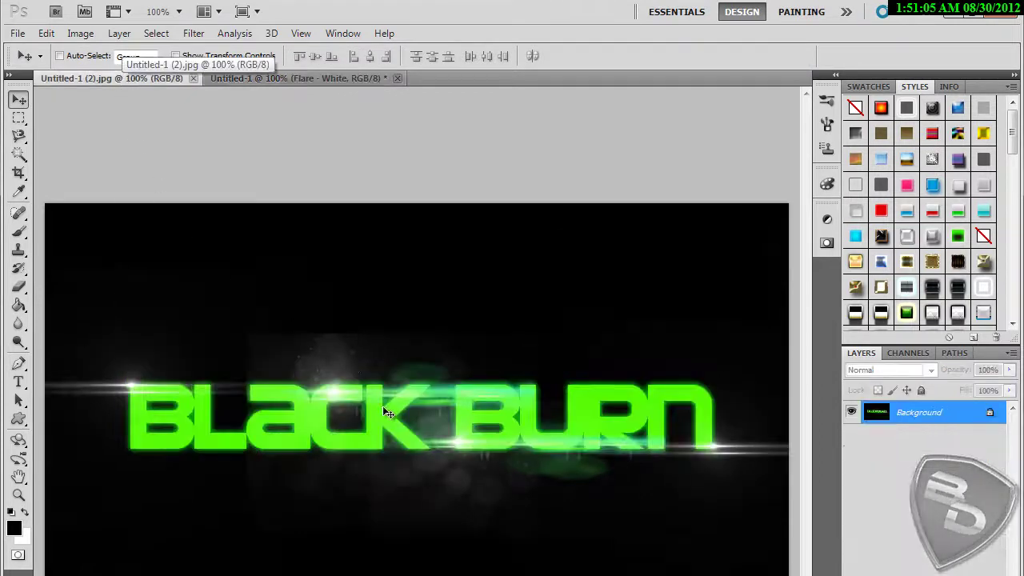